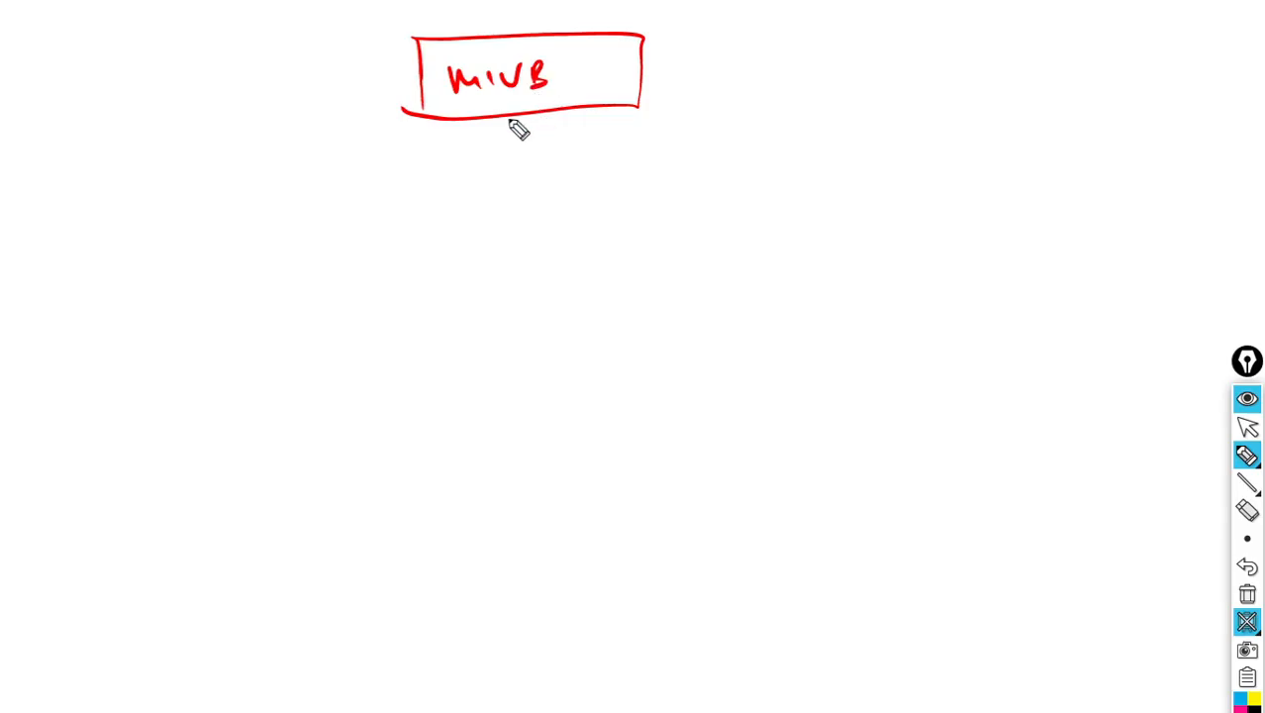
Sketch the MIVB box with a line down to a labelled AG4124 gateway box.
{"action": "mouse_move", "coordinate": [348, 211]}
{"action": "left_mouse_down"}
{"action": "mouse_move", "coordinate": [643, 180]}
{"action": "mouse_move", "coordinate": [546, 266]}
{"action": "mouse_move", "coordinate": [362, 273]}
{"action": "left_mouse_up"}
{"action": "mouse_move", "coordinate": [351, 212]}
{"action": "left_mouse_down"}
{"action": "mouse_move", "coordinate": [356, 259]}
{"action": "mouse_move", "coordinate": [483, 232]}
{"action": "mouse_move", "coordinate": [545, 241]}
{"action": "mouse_move", "coordinate": [584, 221]}
{"action": "left_mouse_up"}
{"action": "mouse_move", "coordinate": [410, 281]}
{"action": "left_mouse_down"}
{"action": "mouse_move", "coordinate": [418, 337]}
{"action": "mouse_move", "coordinate": [380, 386]}
{"action": "mouse_move", "coordinate": [400, 355]}
{"action": "mouse_move", "coordinate": [382, 340]}
{"action": "mouse_move", "coordinate": [410, 284]}
{"action": "left_mouse_up"}
Draw the first phone on port P1 and label it 2101.
{"action": "left_click_drag", "start_coordinate": [329, 292], "coordinate": [336, 316]}
{"action": "left_click_drag", "start_coordinate": [328, 294], "coordinate": [358, 304]}
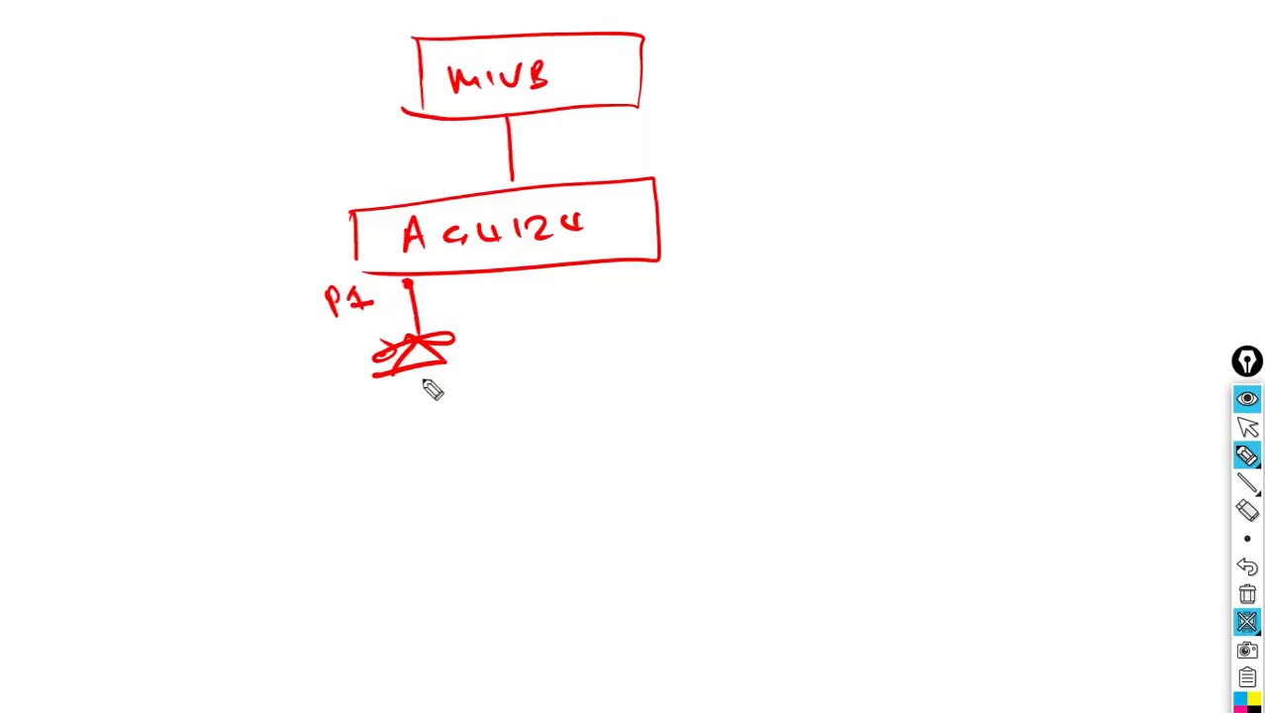
{"action": "left_click_drag", "start_coordinate": [421, 354], "coordinate": [418, 353]}
{"action": "mouse_move", "coordinate": [372, 394]}
{"action": "left_mouse_down"}
{"action": "mouse_move", "coordinate": [400, 428]}
{"action": "mouse_move", "coordinate": [439, 394]}
{"action": "mouse_move", "coordinate": [461, 427]}
{"action": "left_mouse_up"}
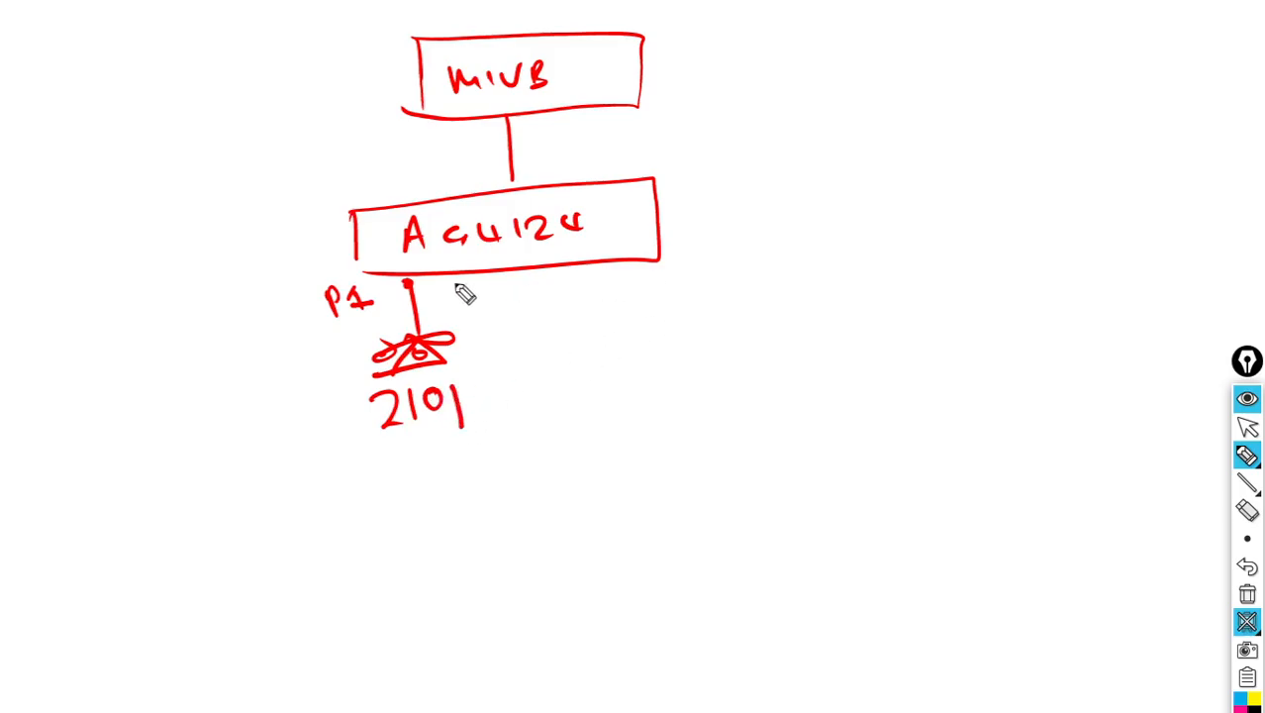
Draw a second phone on port P2 labelled 2102 and link the gateway back to MIVB.
{"action": "mouse_move", "coordinate": [537, 289]}
{"action": "left_mouse_down"}
{"action": "mouse_move", "coordinate": [616, 297]}
{"action": "mouse_move", "coordinate": [593, 344]}
{"action": "mouse_move", "coordinate": [624, 315]}
{"action": "mouse_move", "coordinate": [606, 309]}
{"action": "mouse_move", "coordinate": [648, 297]}
{"action": "left_mouse_up"}
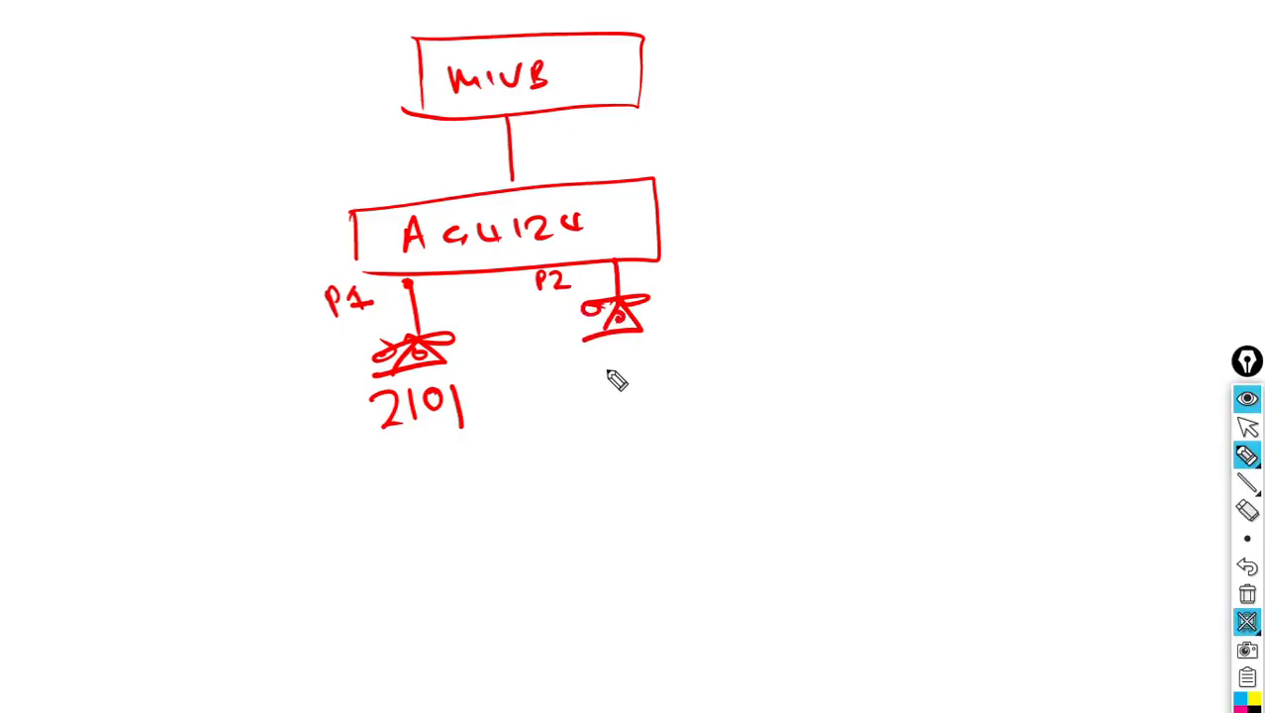
{"action": "left_click_drag", "start_coordinate": [588, 357], "coordinate": [610, 377]}
{"action": "mouse_move", "coordinate": [626, 352]}
{"action": "left_mouse_down"}
{"action": "mouse_move", "coordinate": [626, 378]}
{"action": "mouse_move", "coordinate": [650, 355]}
{"action": "mouse_move", "coordinate": [683, 378]}
{"action": "left_mouse_up"}
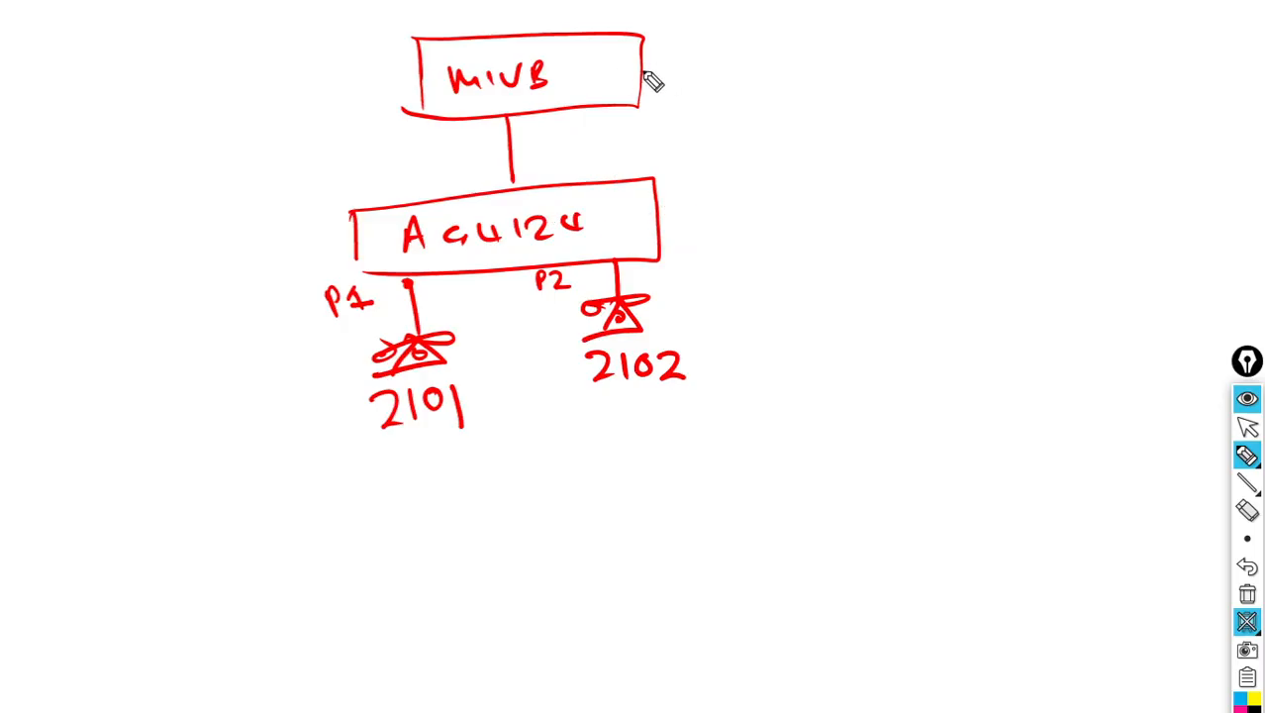
{"action": "mouse_move", "coordinate": [659, 212]}
{"action": "left_mouse_down"}
{"action": "mouse_move", "coordinate": [689, 186]}
{"action": "mouse_move", "coordinate": [642, 79]}
{"action": "mouse_move", "coordinate": [634, 88]}
{"action": "left_mouse_up"}
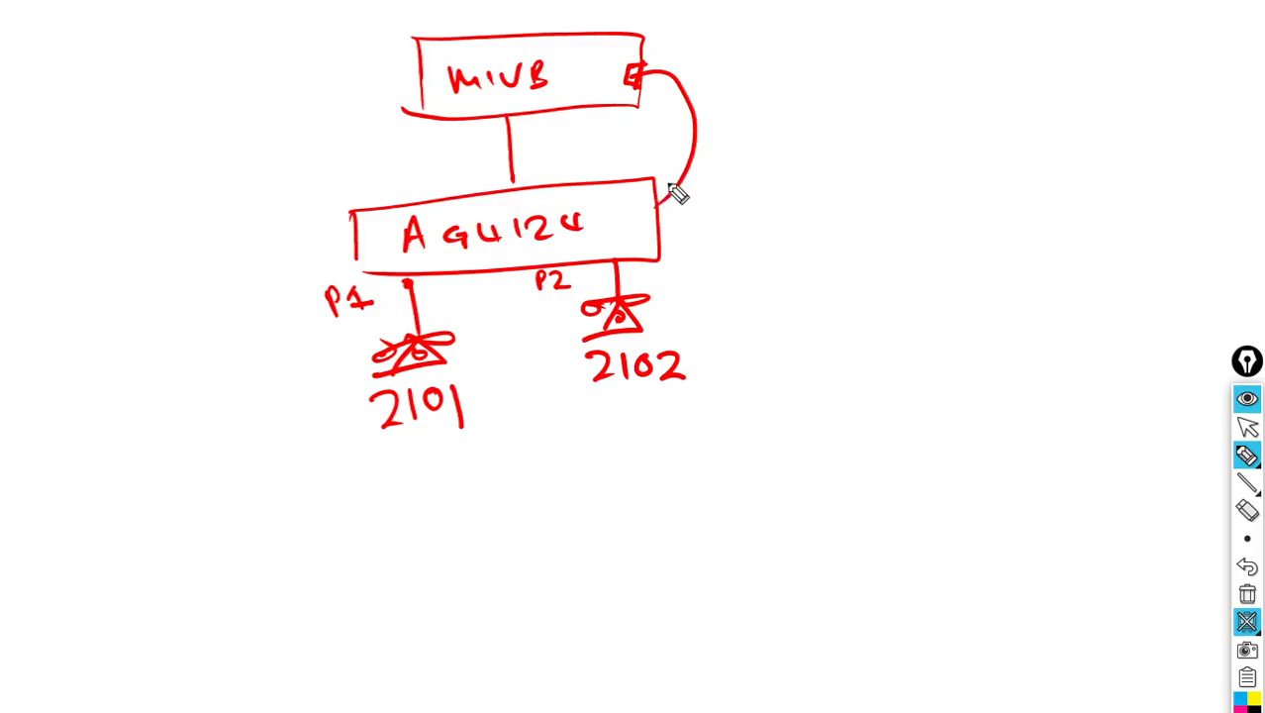
Write 'Analog Extns' beside MIVB and 'Upgrade our Gateway latest Firmware' to the right.
{"action": "left_click", "coordinate": [688, 46]}
{"action": "mouse_move", "coordinate": [700, 49]}
{"action": "left_mouse_down"}
{"action": "mouse_move", "coordinate": [771, 69]}
{"action": "mouse_move", "coordinate": [913, 62]}
{"action": "left_mouse_up"}
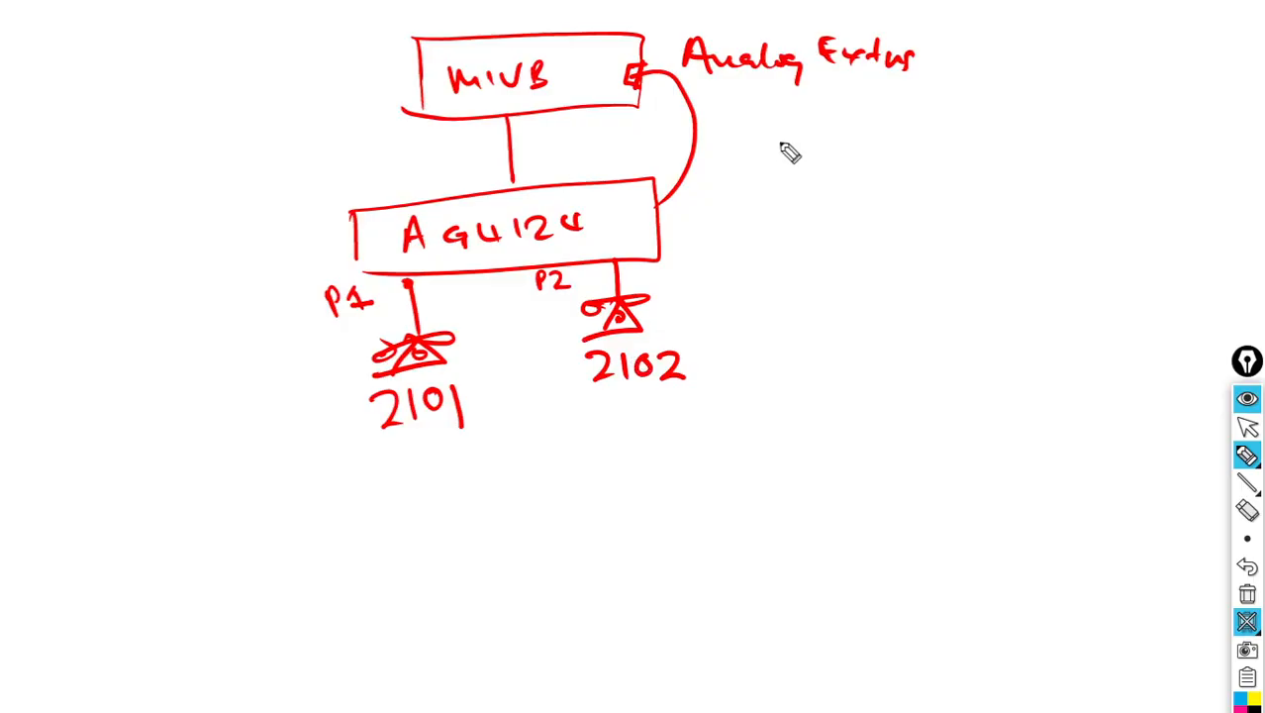
{"action": "left_click_drag", "start_coordinate": [778, 136], "coordinate": [796, 150]}
{"action": "mouse_move", "coordinate": [811, 150]}
{"action": "left_mouse_down"}
{"action": "mouse_move", "coordinate": [815, 187]}
{"action": "mouse_move", "coordinate": [901, 162]}
{"action": "mouse_move", "coordinate": [1007, 165]}
{"action": "left_mouse_up"}
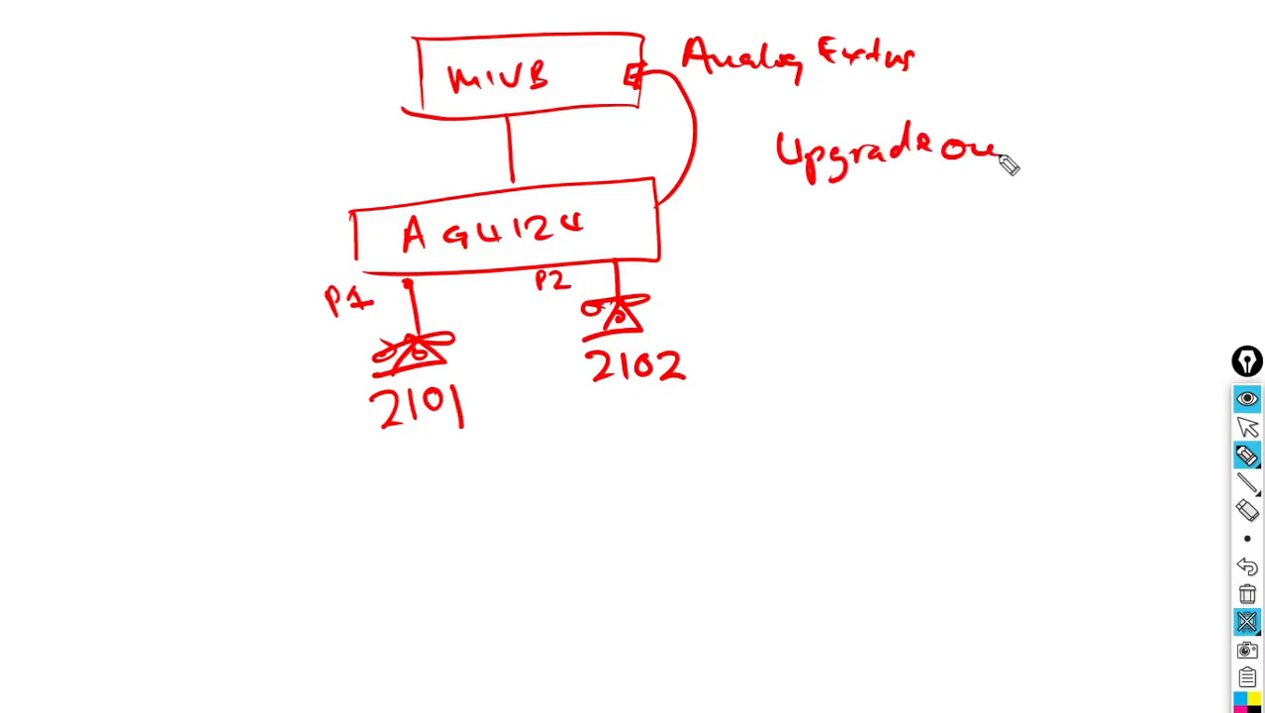
{"action": "left_click_drag", "start_coordinate": [1007, 165], "coordinate": [1194, 163]}
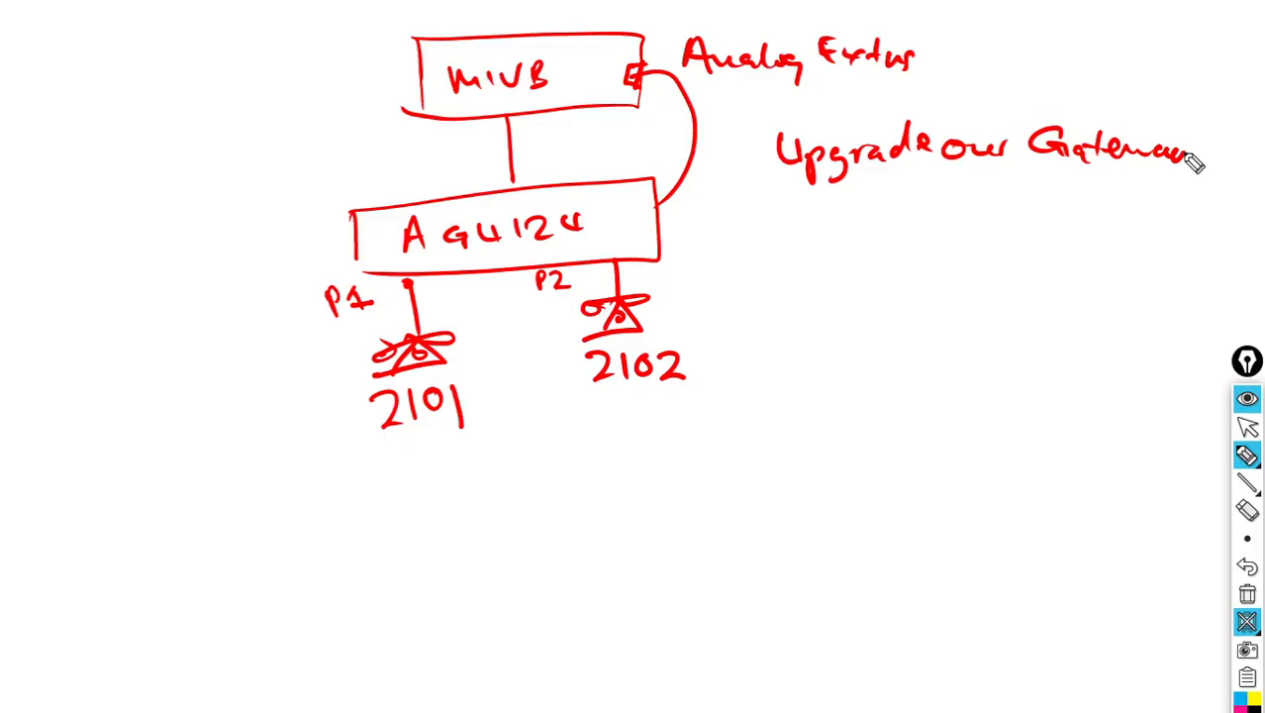
{"action": "left_click_drag", "start_coordinate": [1195, 163], "coordinate": [901, 210]}
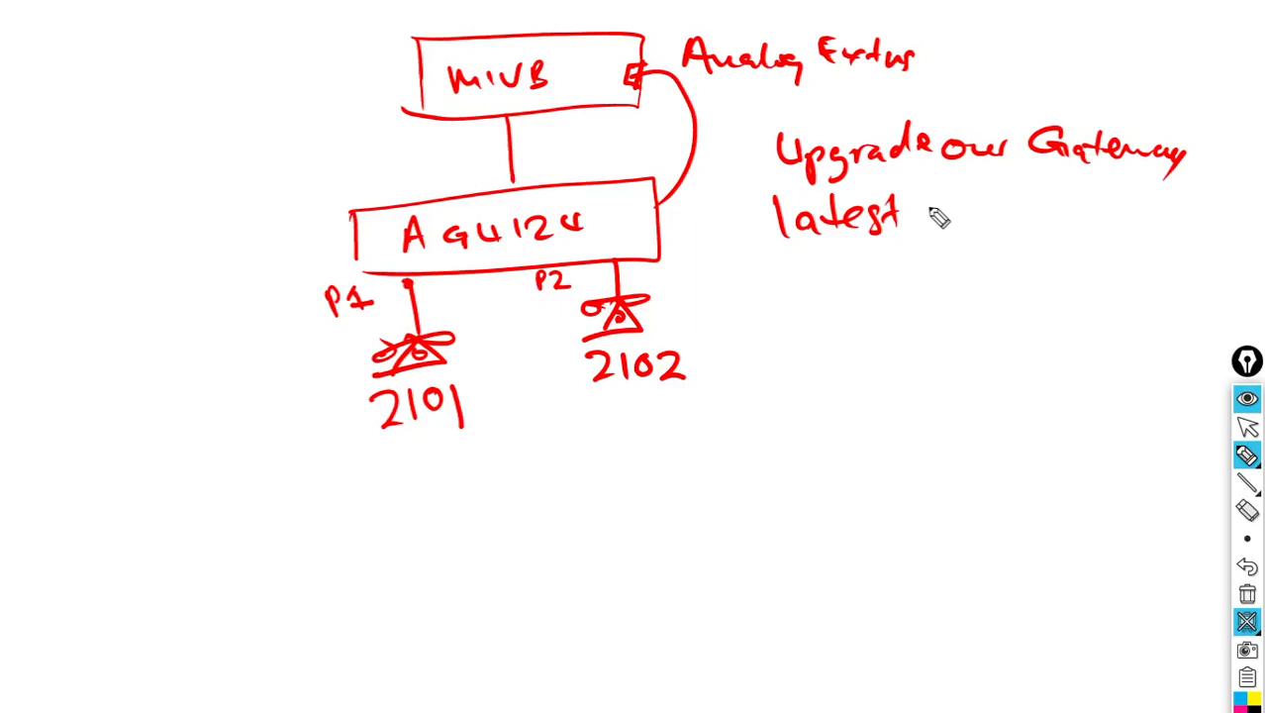
{"action": "left_click_drag", "start_coordinate": [935, 216], "coordinate": [1131, 220]}
{"action": "mouse_move", "coordinate": [1258, 476]}
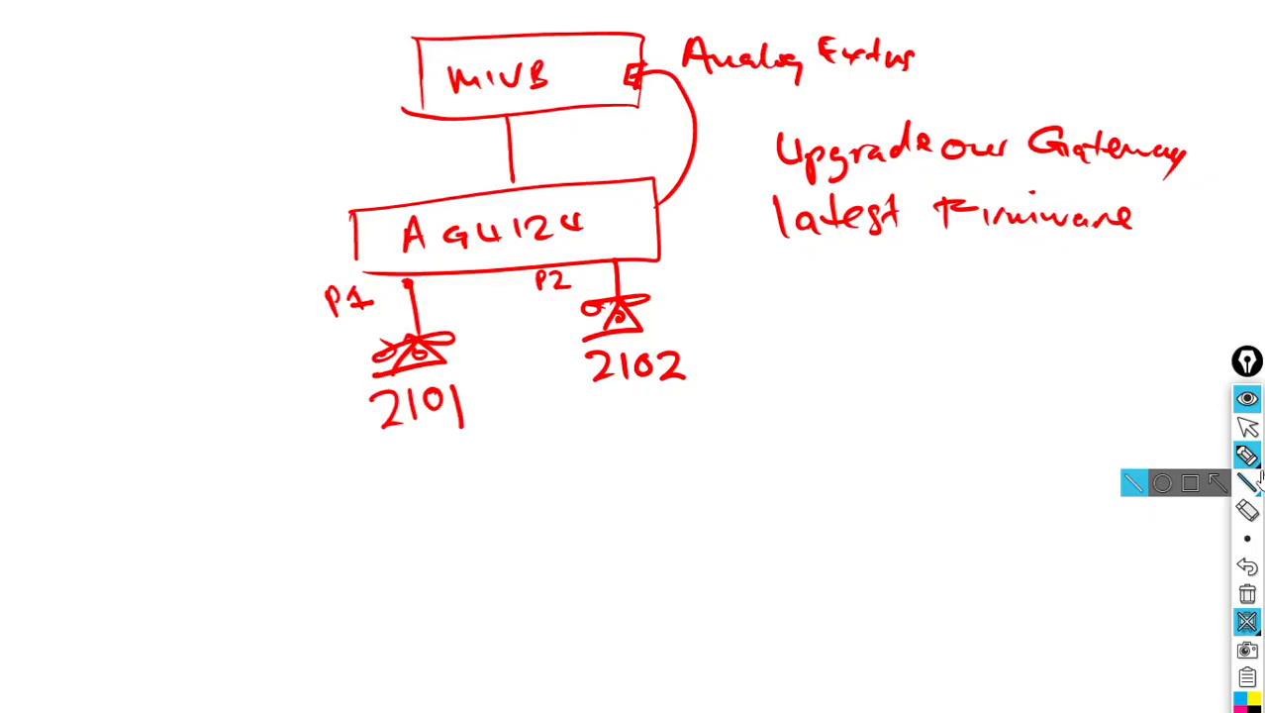
{"action": "mouse_move", "coordinate": [1247, 537]}
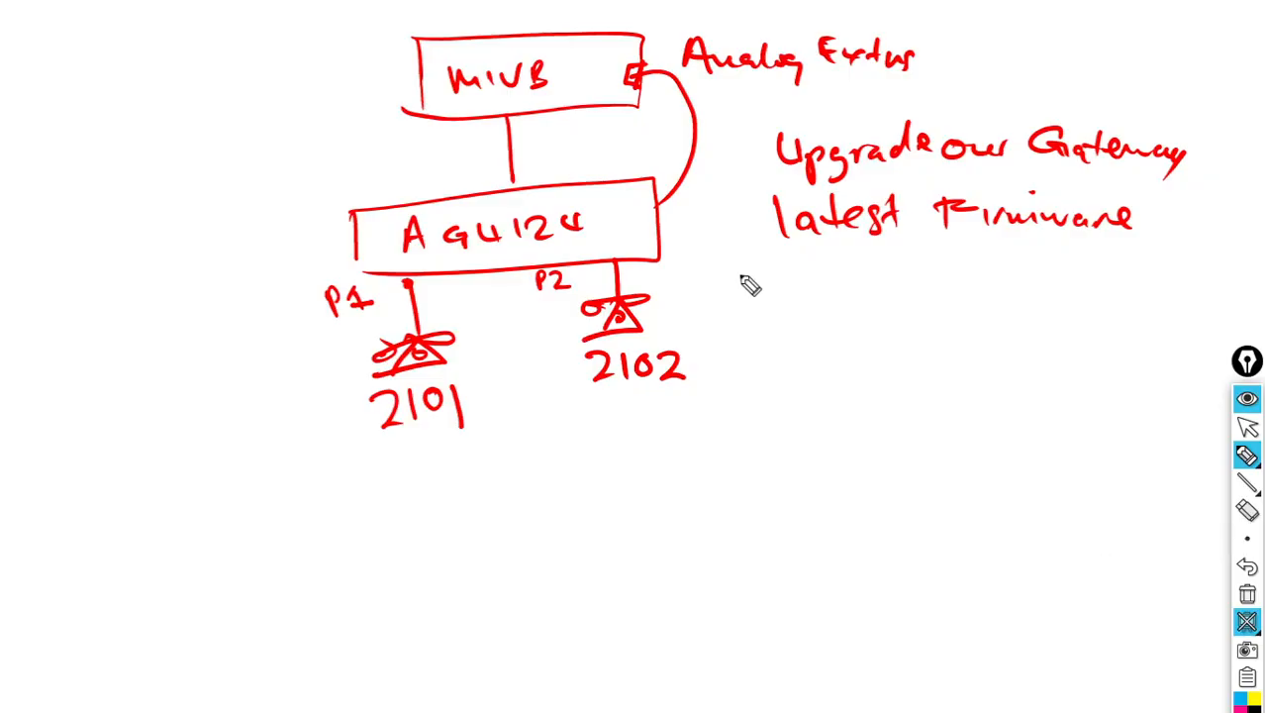
Underline the note and list Package 4124, Image, DTU Firmware 4172, ticking 1–2 and boxing item 3.
{"action": "left_click_drag", "start_coordinate": [738, 274], "coordinate": [1135, 271]}
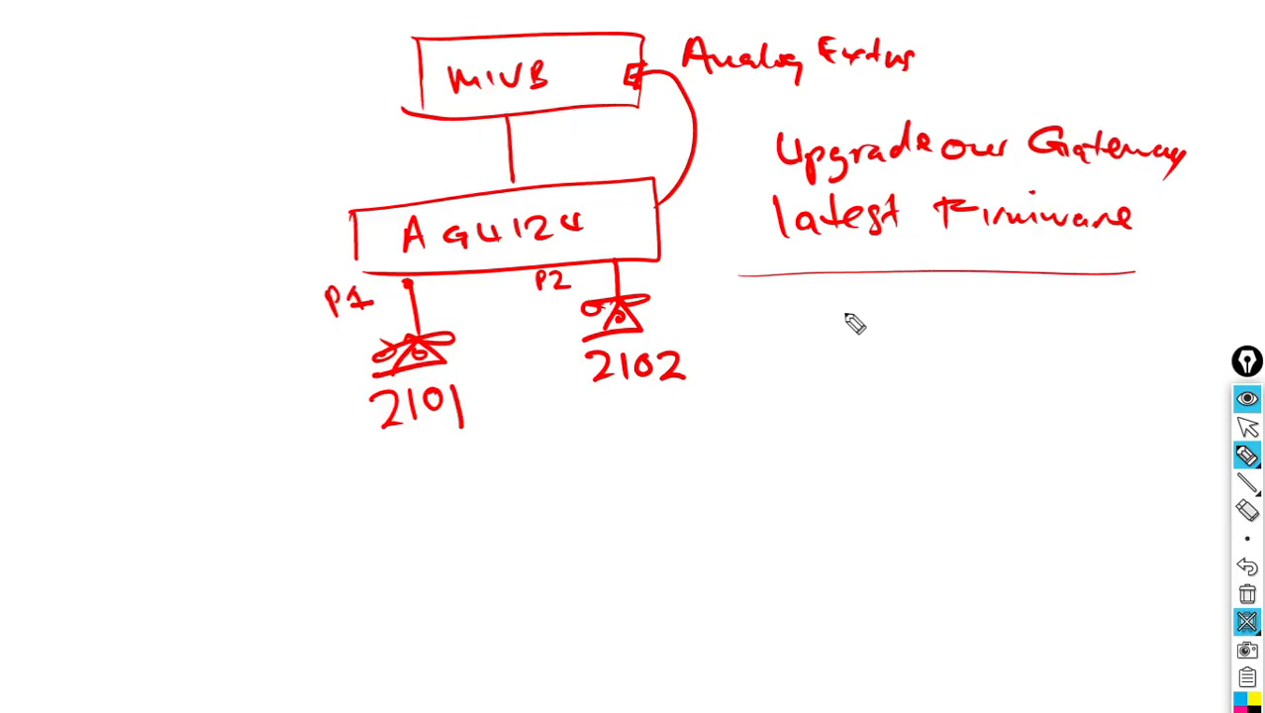
{"action": "left_click_drag", "start_coordinate": [750, 304], "coordinate": [751, 305]}
{"action": "left_click_drag", "start_coordinate": [757, 308], "coordinate": [761, 329]}
{"action": "left_click_drag", "start_coordinate": [811, 302], "coordinate": [811, 334]}
{"action": "left_click_drag", "start_coordinate": [811, 301], "coordinate": [816, 319]}
{"action": "left_click_drag", "start_coordinate": [830, 321], "coordinate": [835, 327]}
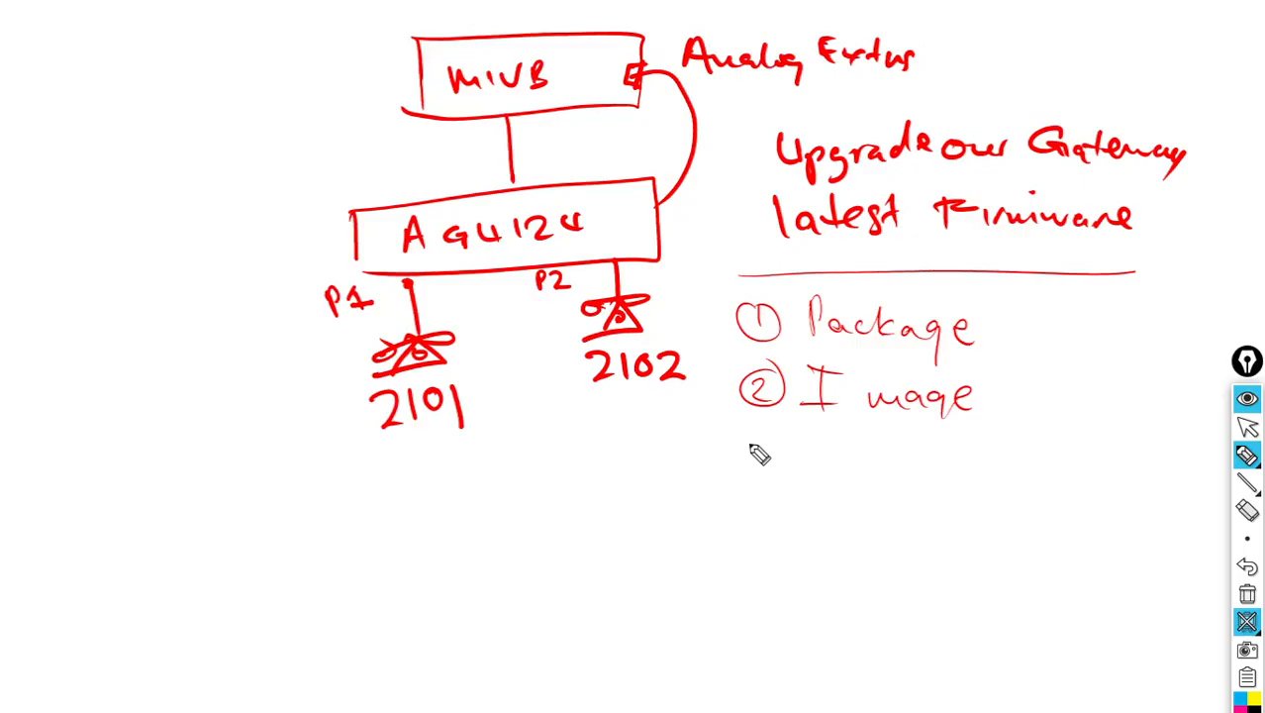
{"action": "left_click_drag", "start_coordinate": [712, 423], "coordinate": [1020, 433]}
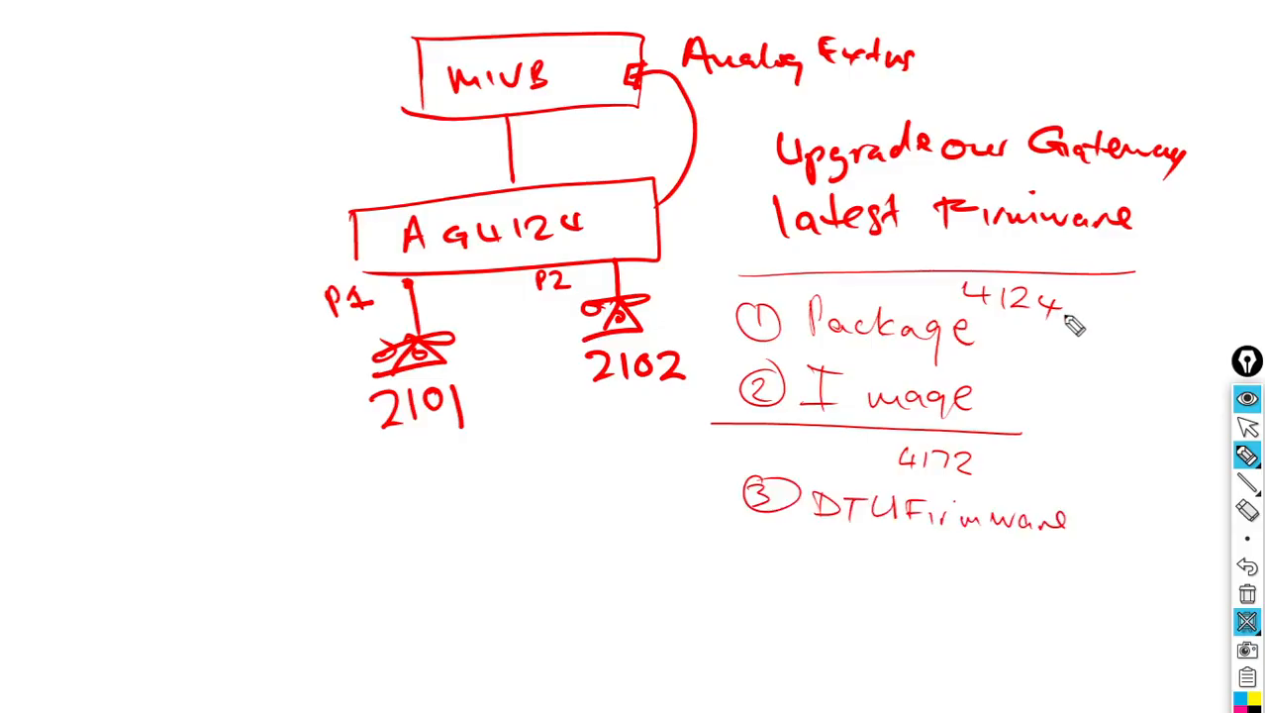
{"action": "left_click_drag", "start_coordinate": [968, 431], "coordinate": [697, 549]}
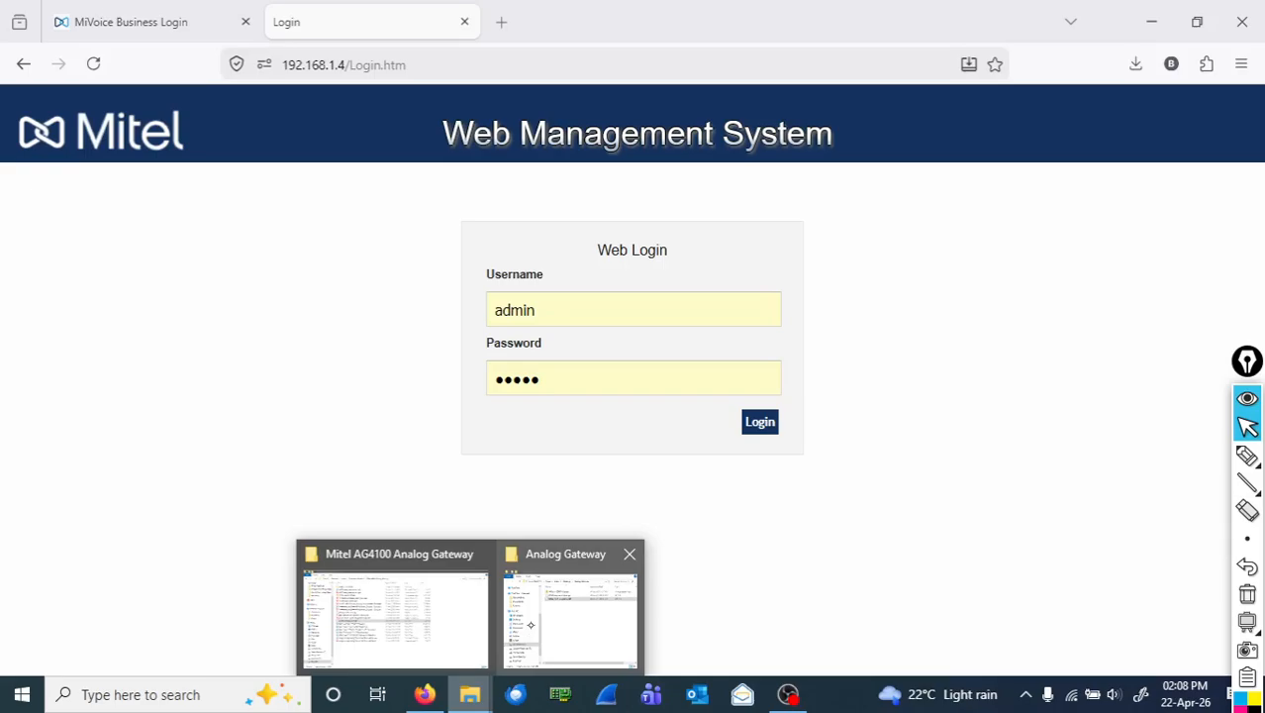
Bring the Analog Gateway folder window in front of the gateway login page.
{"action": "left_click", "coordinate": [531, 624]}
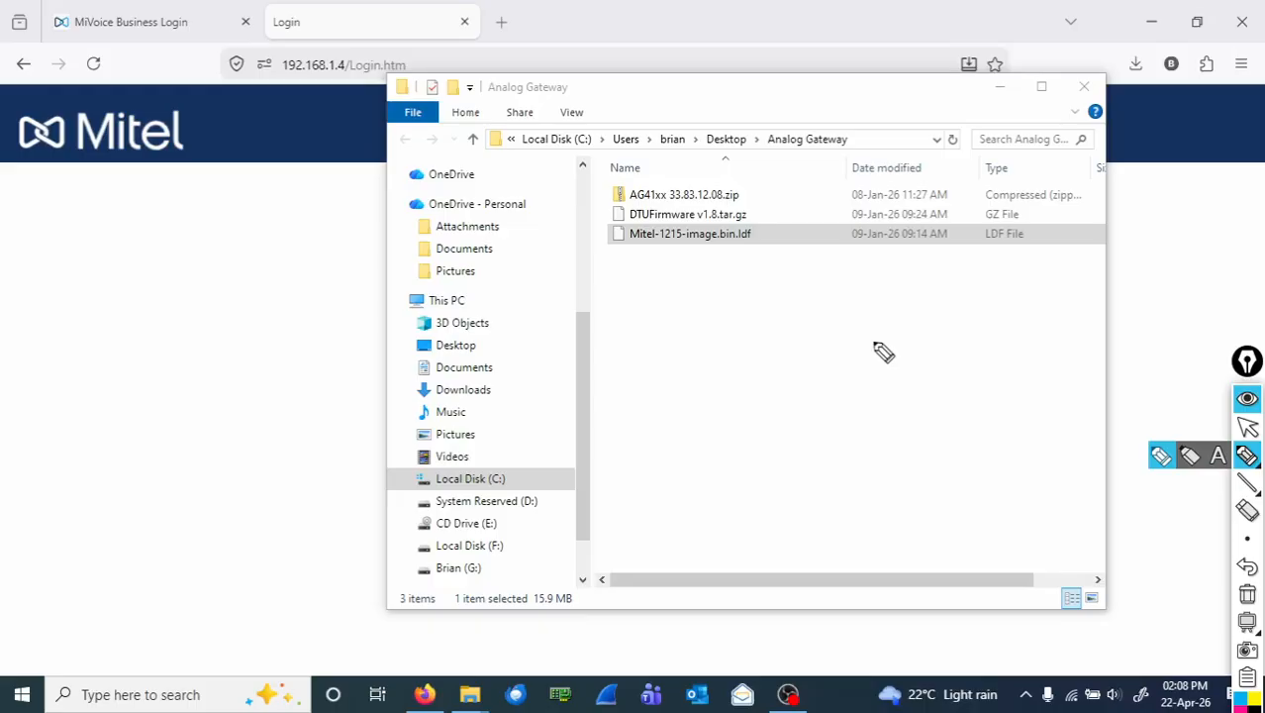
Mark the AG41xx 33.83.12.08.zip package and the DTUFirmware file in the Analog Gateway folder.
{"action": "left_click_drag", "start_coordinate": [597, 184], "coordinate": [600, 220]}
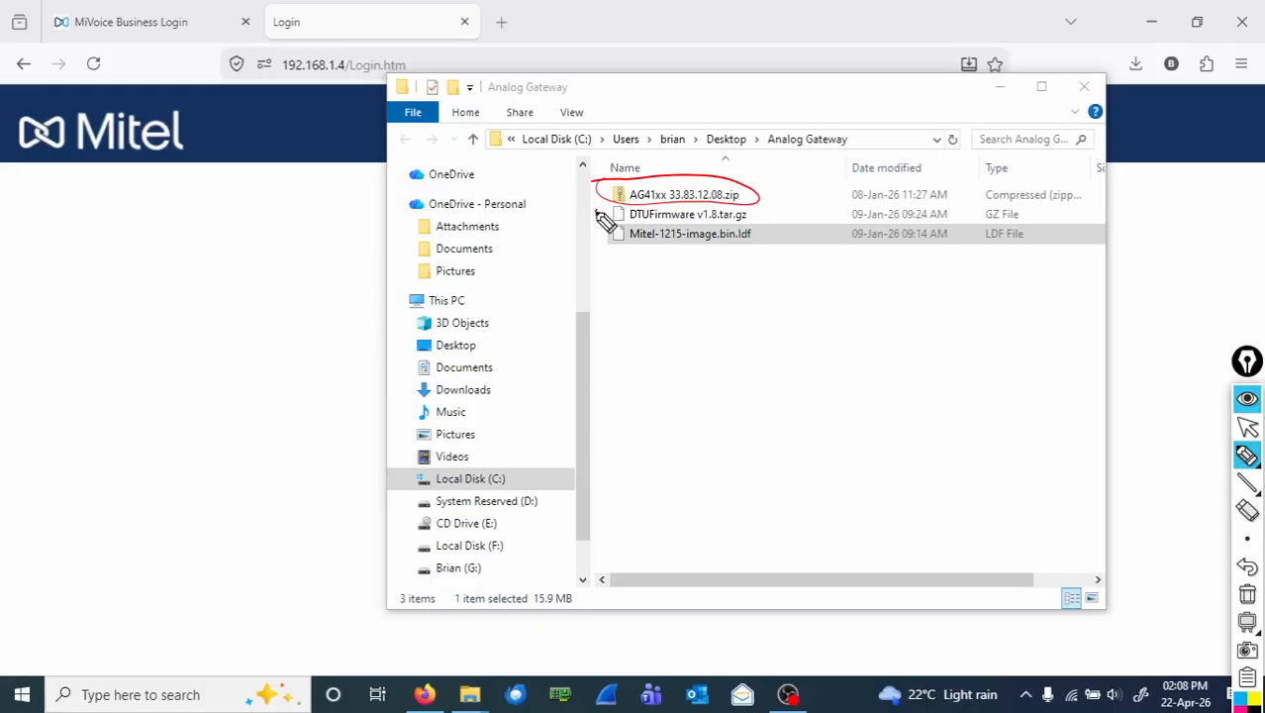
{"action": "left_click_drag", "start_coordinate": [598, 214], "coordinate": [738, 217]}
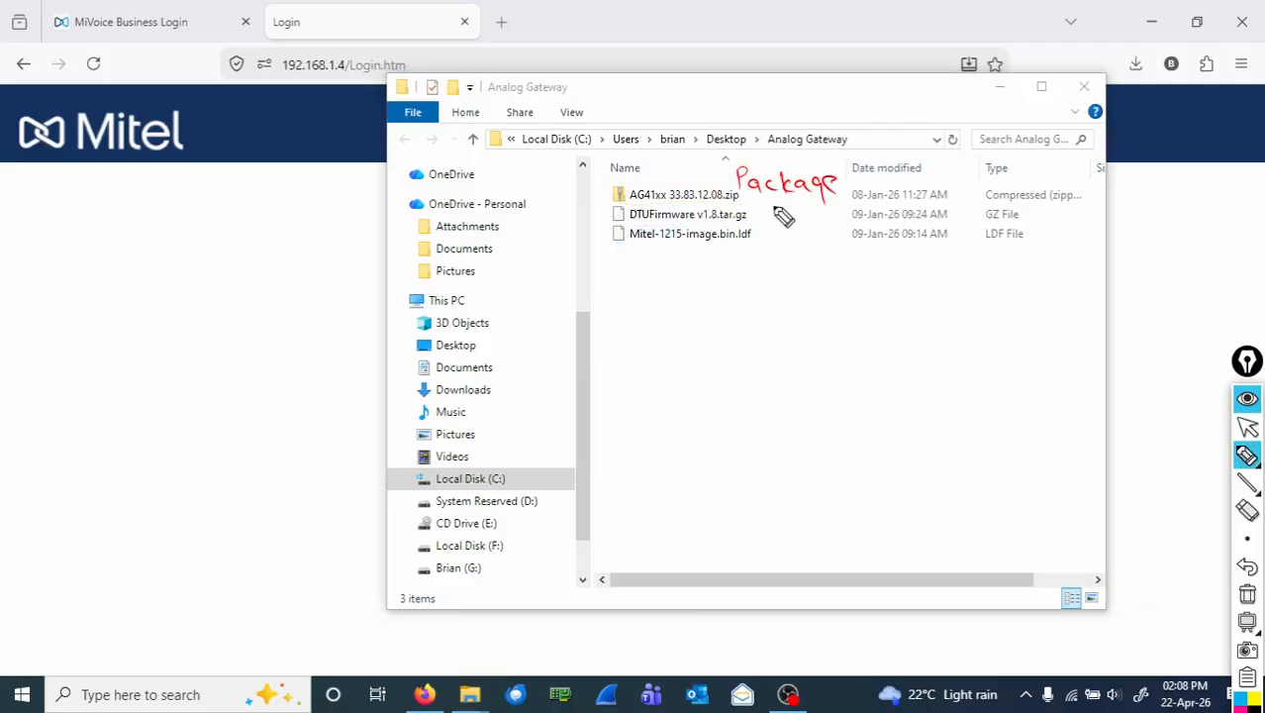
{"action": "left_click_drag", "start_coordinate": [720, 173], "coordinate": [708, 192]}
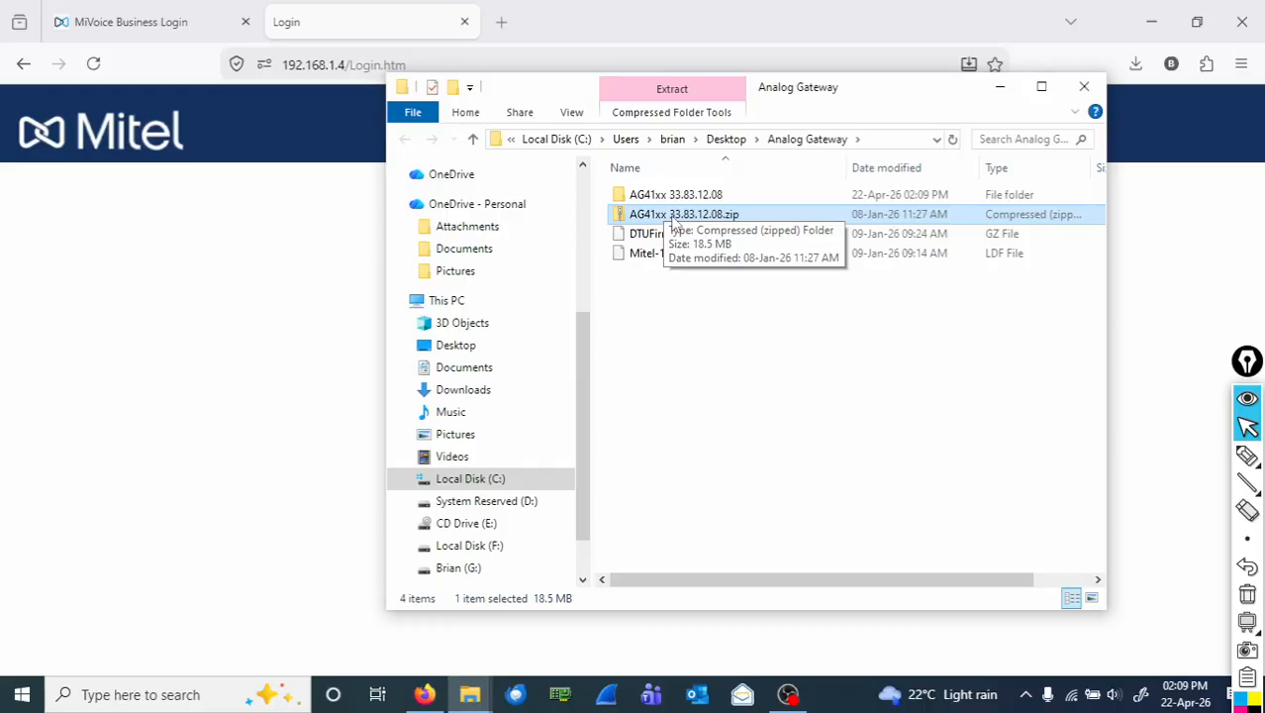
Copy 33831208.tar.gz up to Analog Gateway, then delete the extracted folder and DTUFirmware.
{"action": "double_click", "coordinate": [710, 196]}
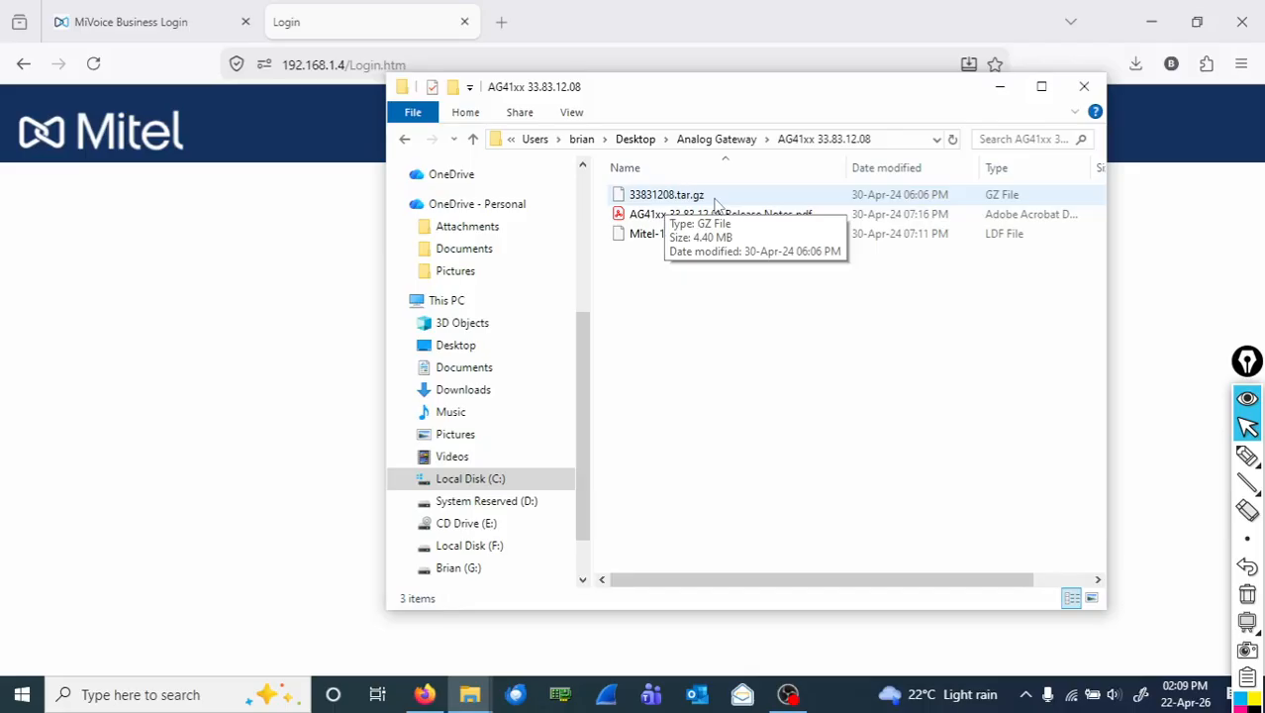
{"action": "left_click", "coordinate": [714, 202]}
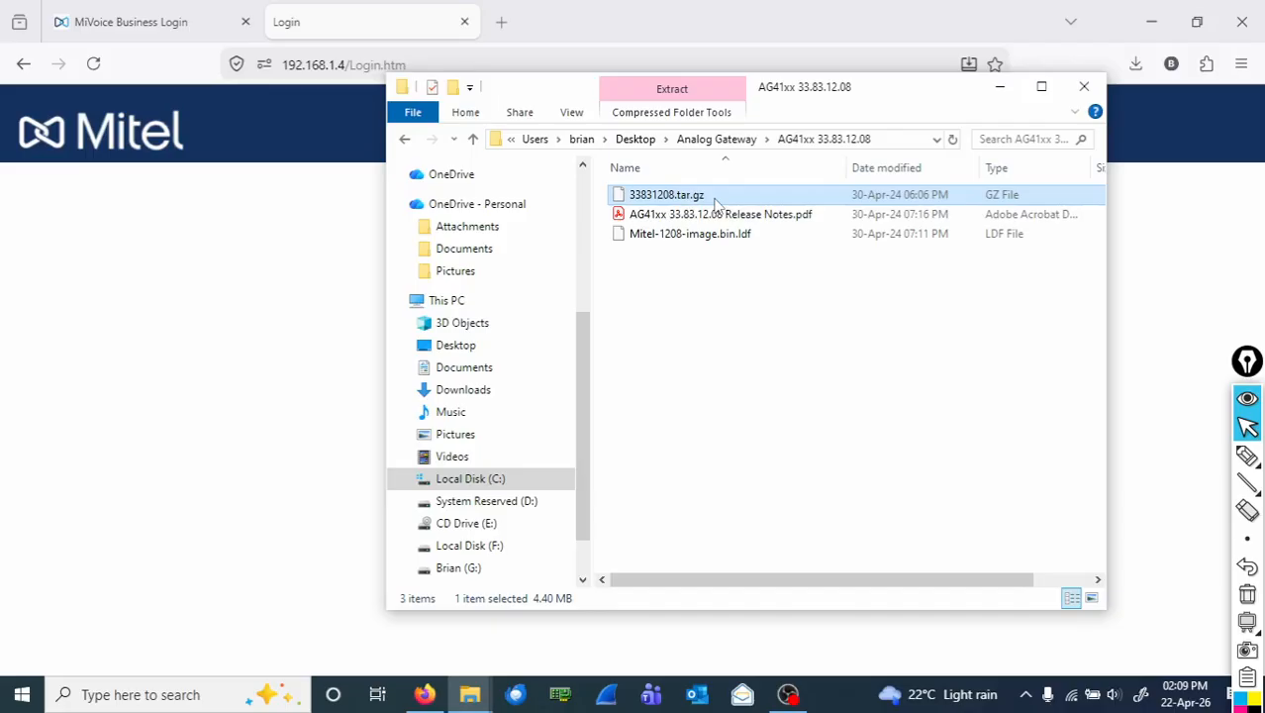
{"action": "key", "text": "alt+Up"}
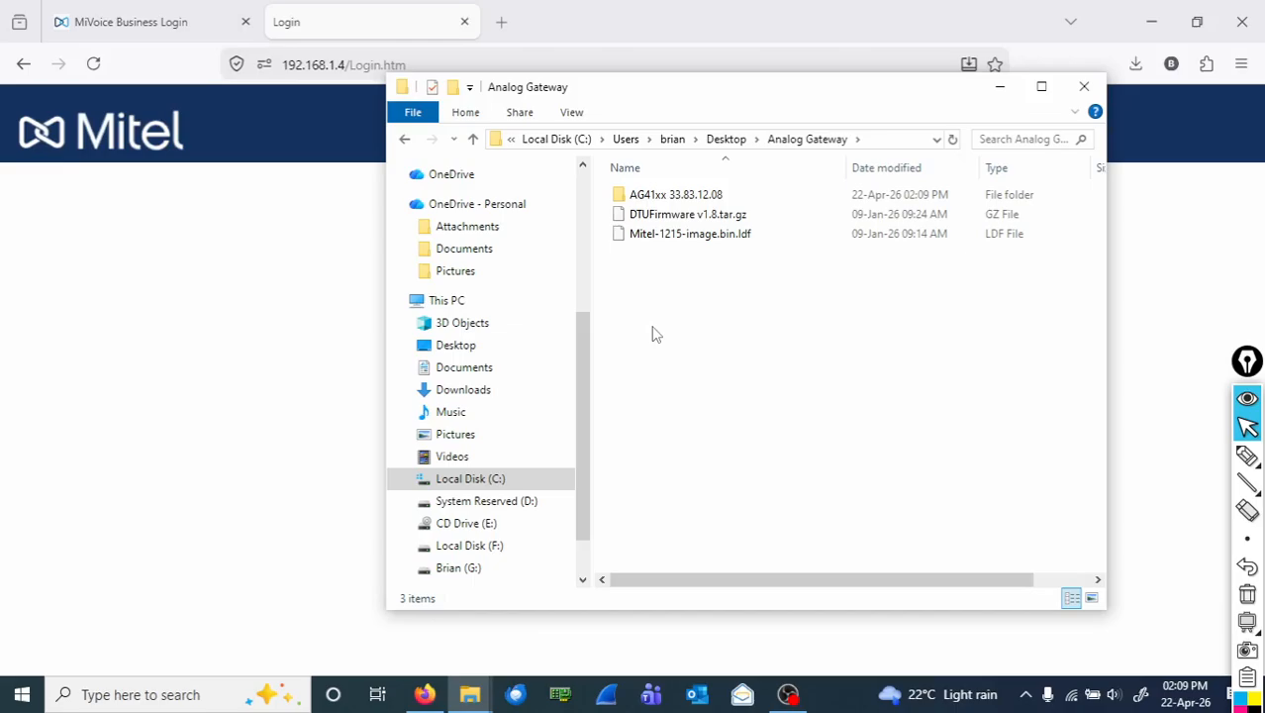
{"action": "left_click", "coordinate": [489, 615]}
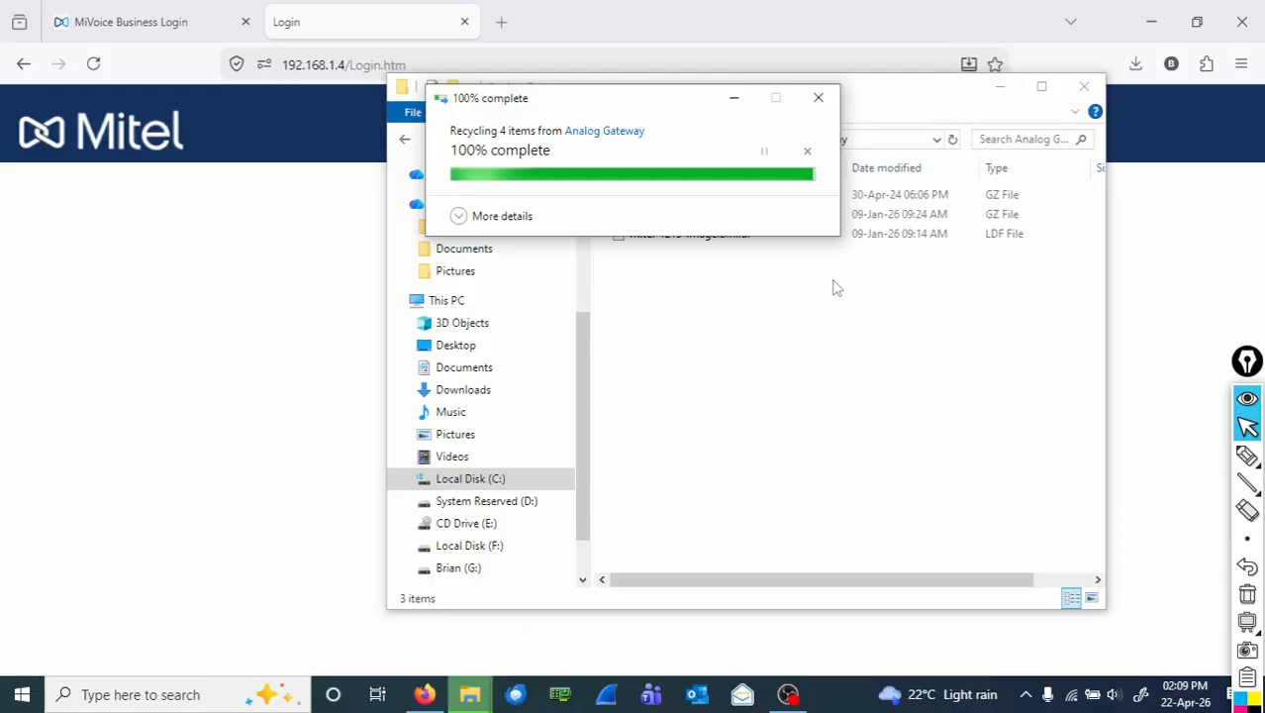
{"action": "right_click", "coordinate": [718, 215]}
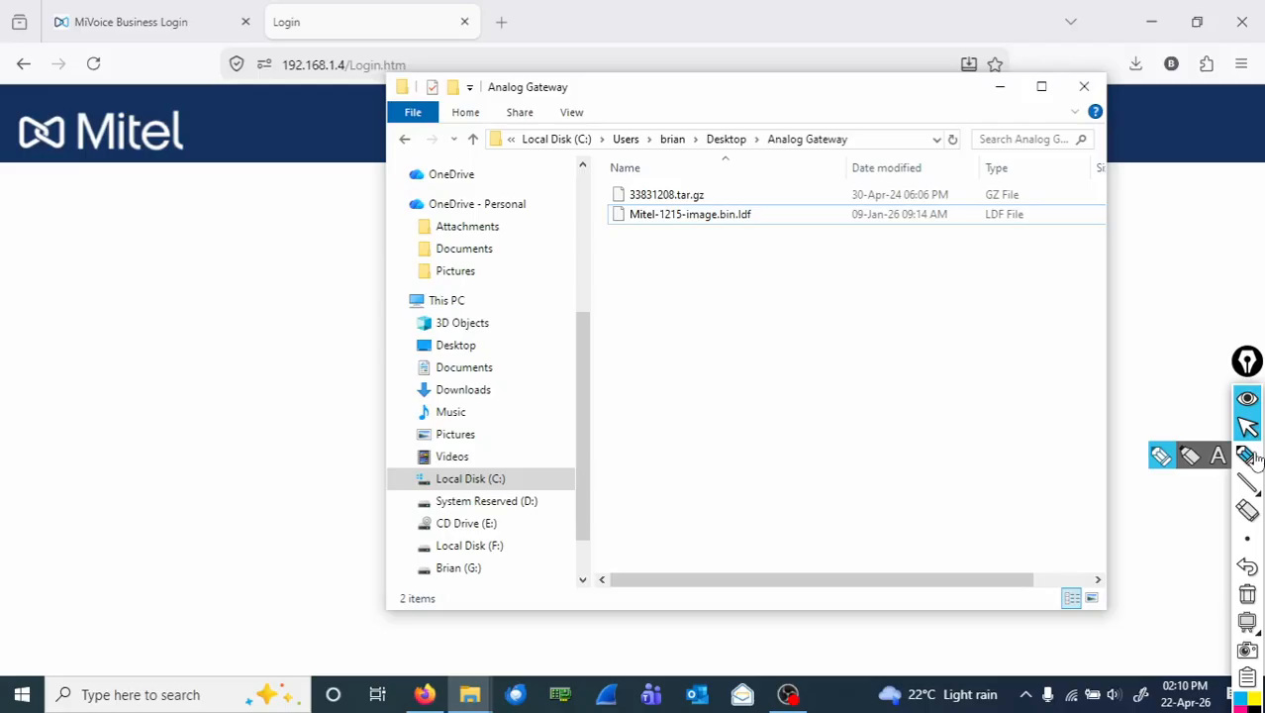
Annotate the package and image files, then switch to the AG4100 Web Management System page.
{"action": "left_click", "coordinate": [1247, 455]}
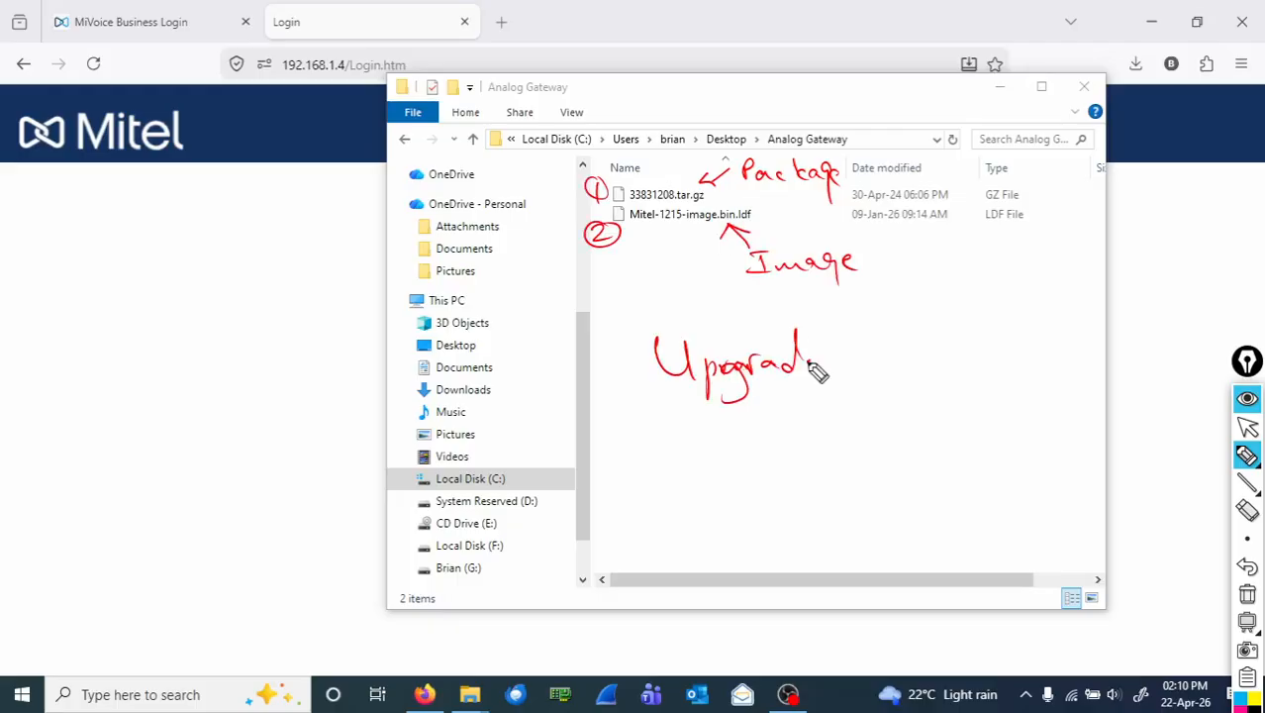
{"action": "left_click_drag", "start_coordinate": [818, 367], "coordinate": [869, 375]}
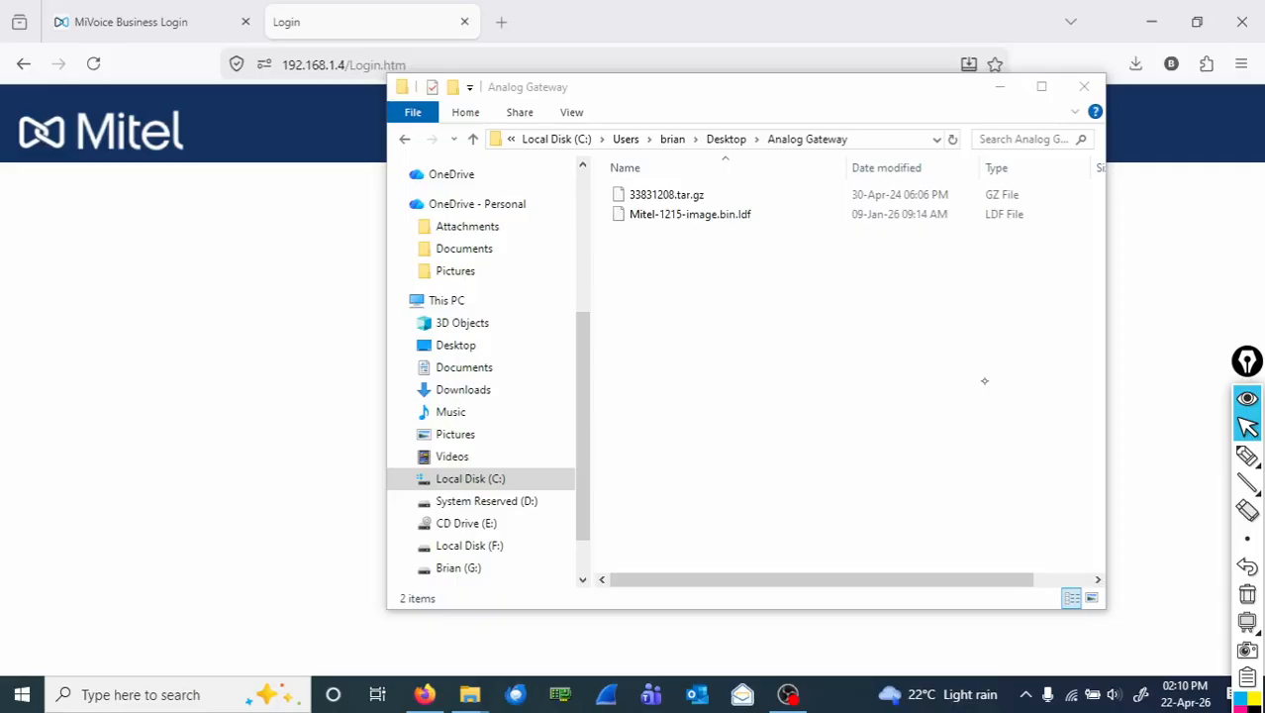
{"action": "left_click", "coordinate": [120, 85]}
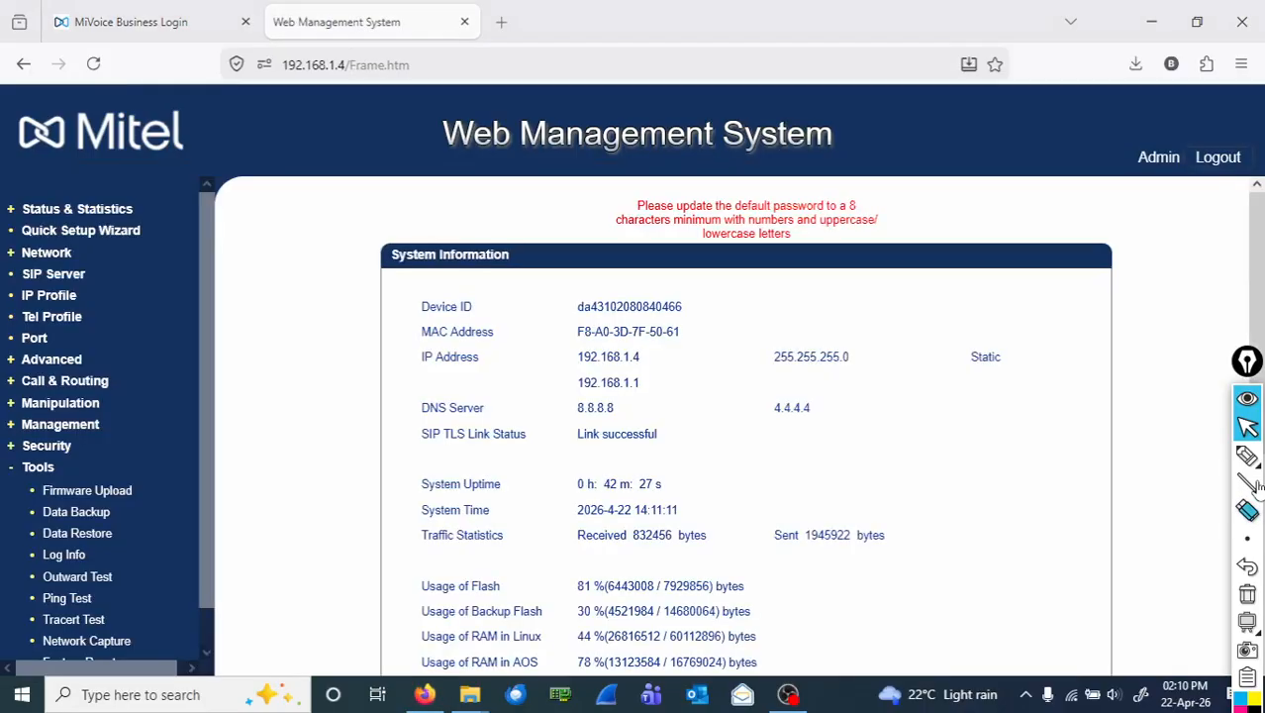
{"action": "left_click", "coordinate": [1246, 455]}
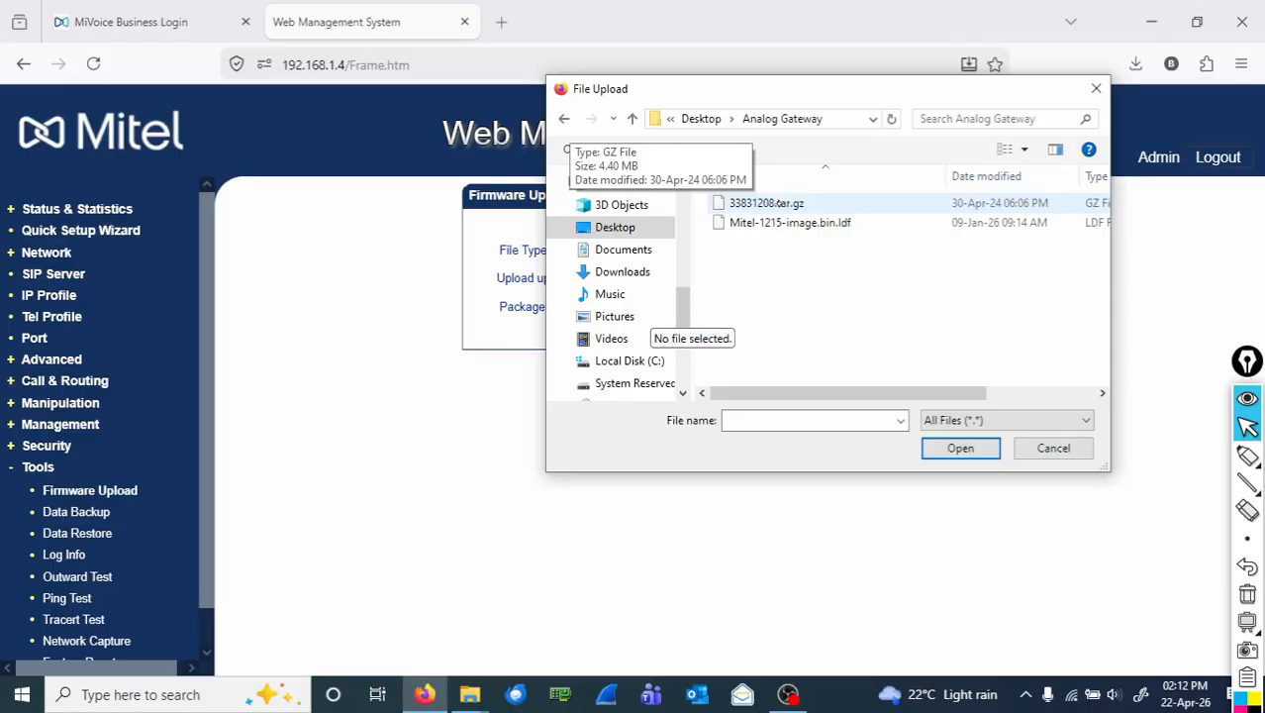
Choose 33831208.tar.gz in the File Upload dialog as the firmware package.
{"action": "double_click", "coordinate": [768, 203]}
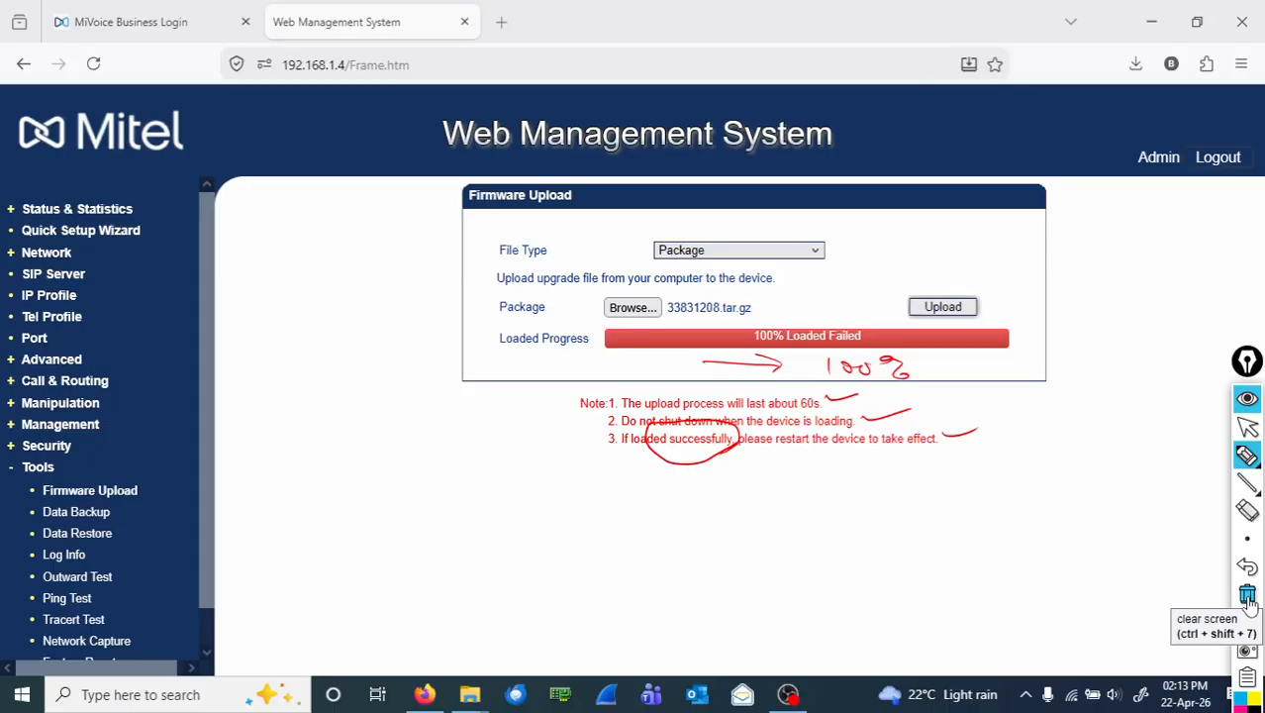
Clear the annotation ink and handwrite a note beside the 100% Loaded Failed upload result.
{"action": "left_click", "coordinate": [1247, 595]}
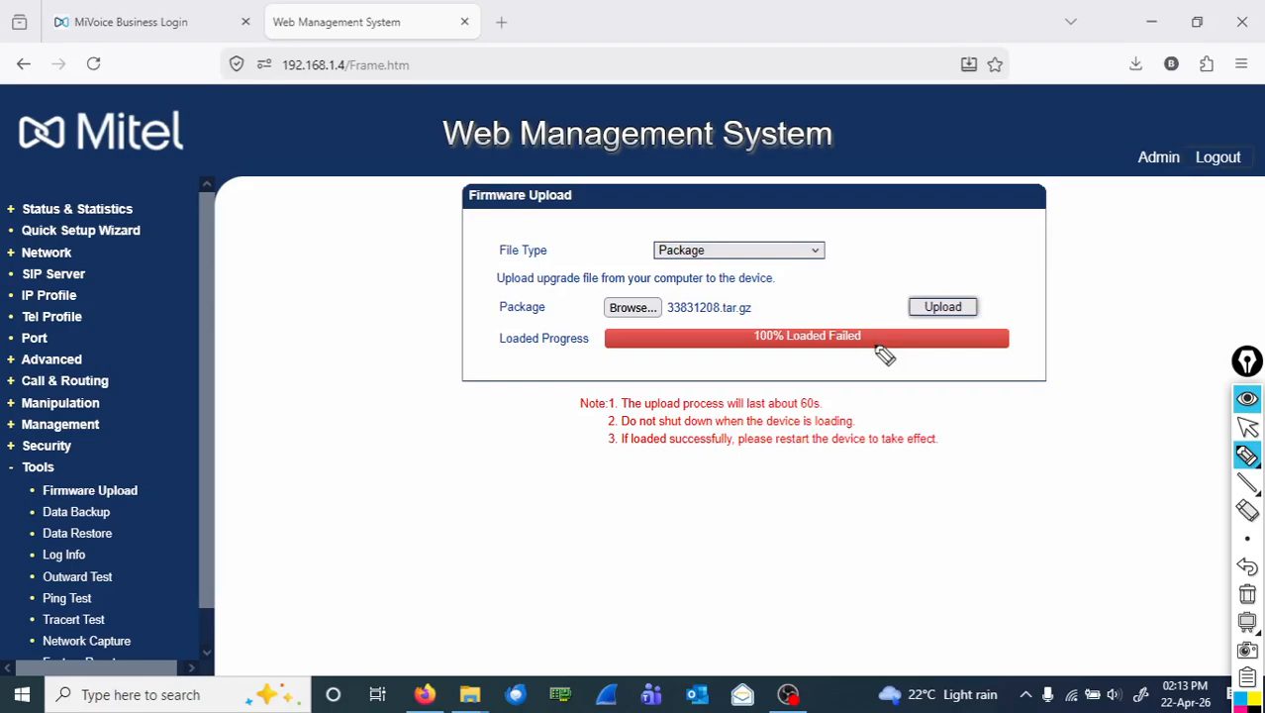
{"action": "left_click_drag", "start_coordinate": [1041, 309], "coordinate": [1193, 289]}
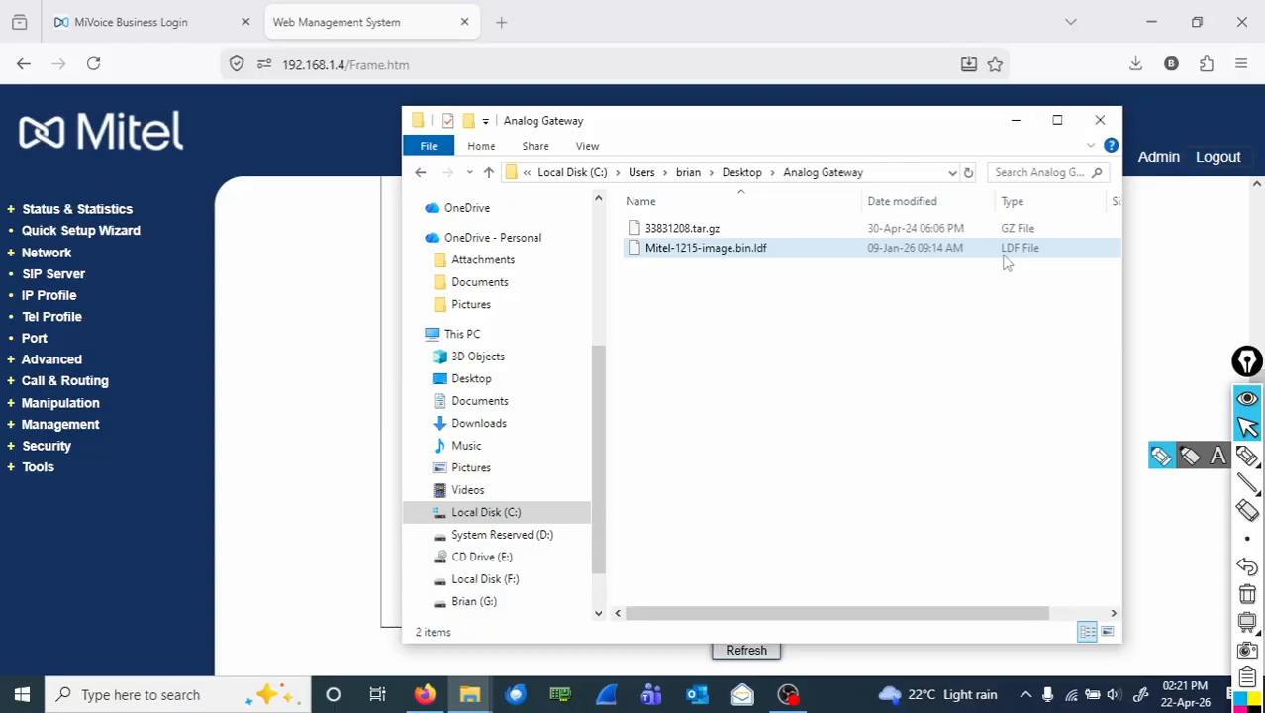
{"action": "left_click", "coordinate": [1246, 456]}
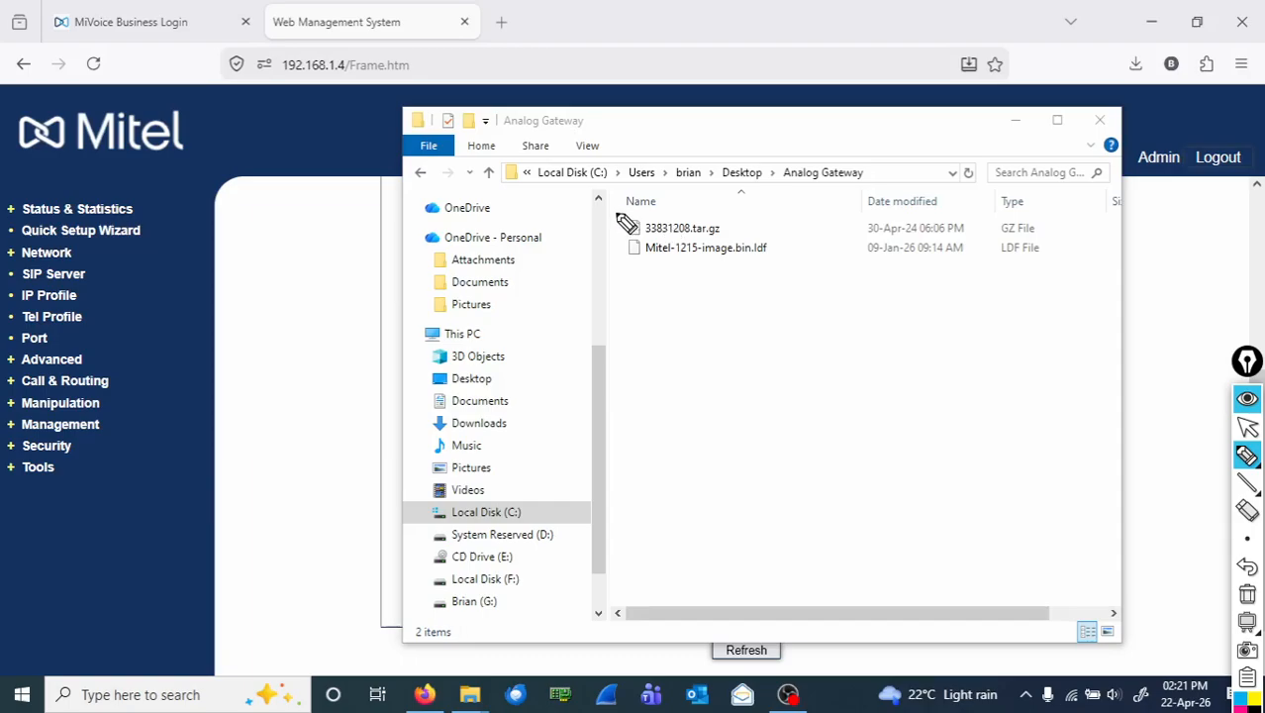
Label the files 1 Package and 2 Image, and circle 1208 in the package name.
{"action": "mouse_move", "coordinate": [686, 202]}
{"action": "left_mouse_down"}
{"action": "mouse_move", "coordinate": [697, 186]}
{"action": "mouse_move", "coordinate": [721, 203]}
{"action": "mouse_move", "coordinate": [784, 199]}
{"action": "left_mouse_up"}
{"action": "left_click_drag", "start_coordinate": [665, 195], "coordinate": [663, 196]}
{"action": "left_click_drag", "start_coordinate": [651, 259], "coordinate": [711, 296]}
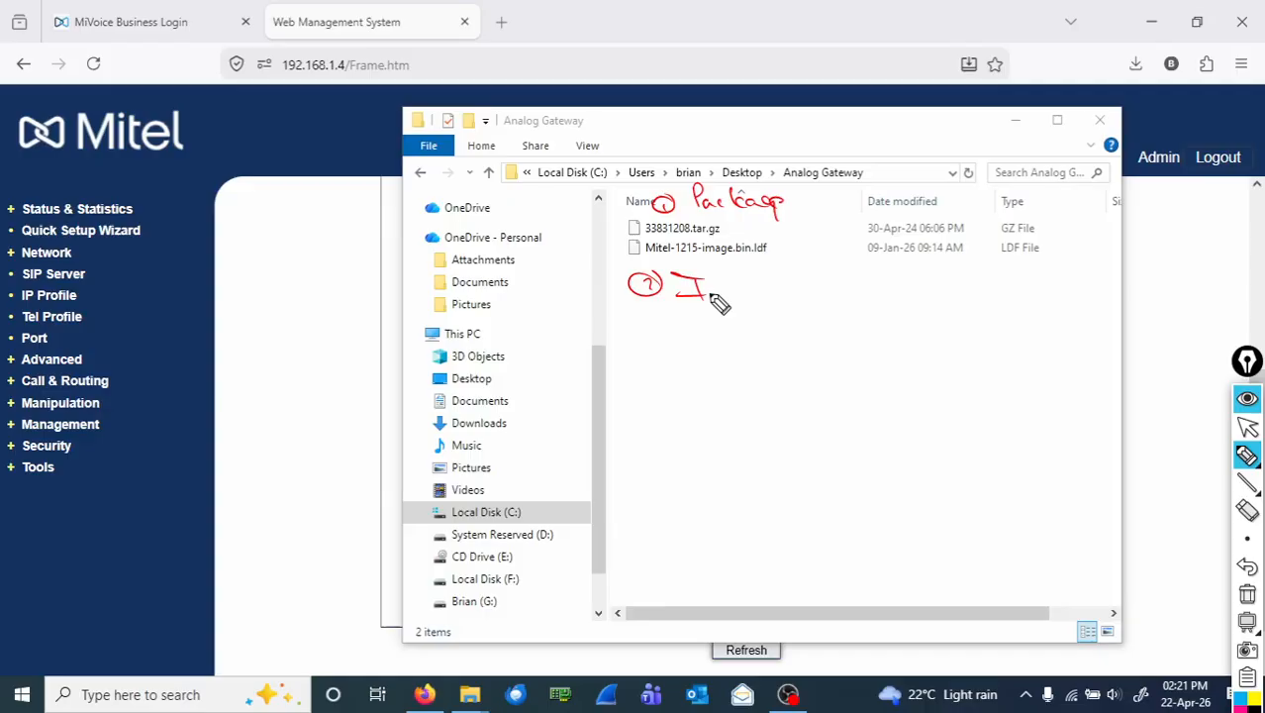
{"action": "left_click_drag", "start_coordinate": [710, 296], "coordinate": [784, 289]}
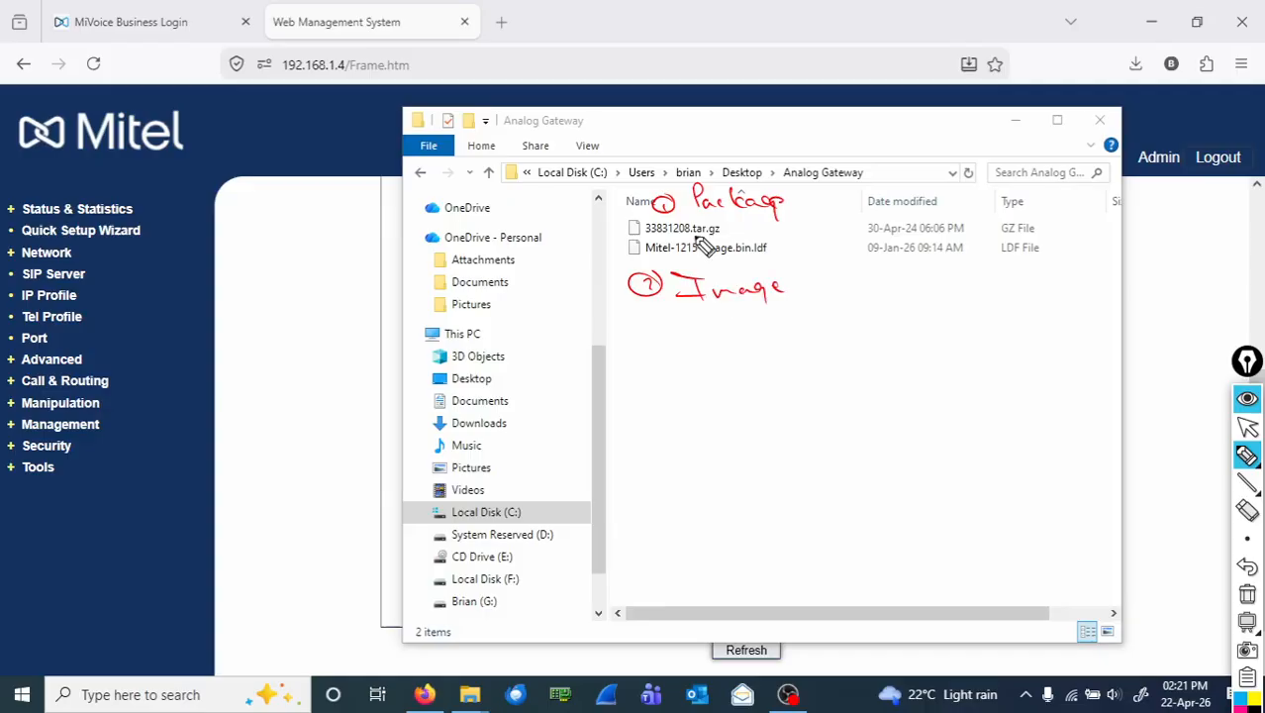
{"action": "left_click_drag", "start_coordinate": [691, 218], "coordinate": [688, 259]}
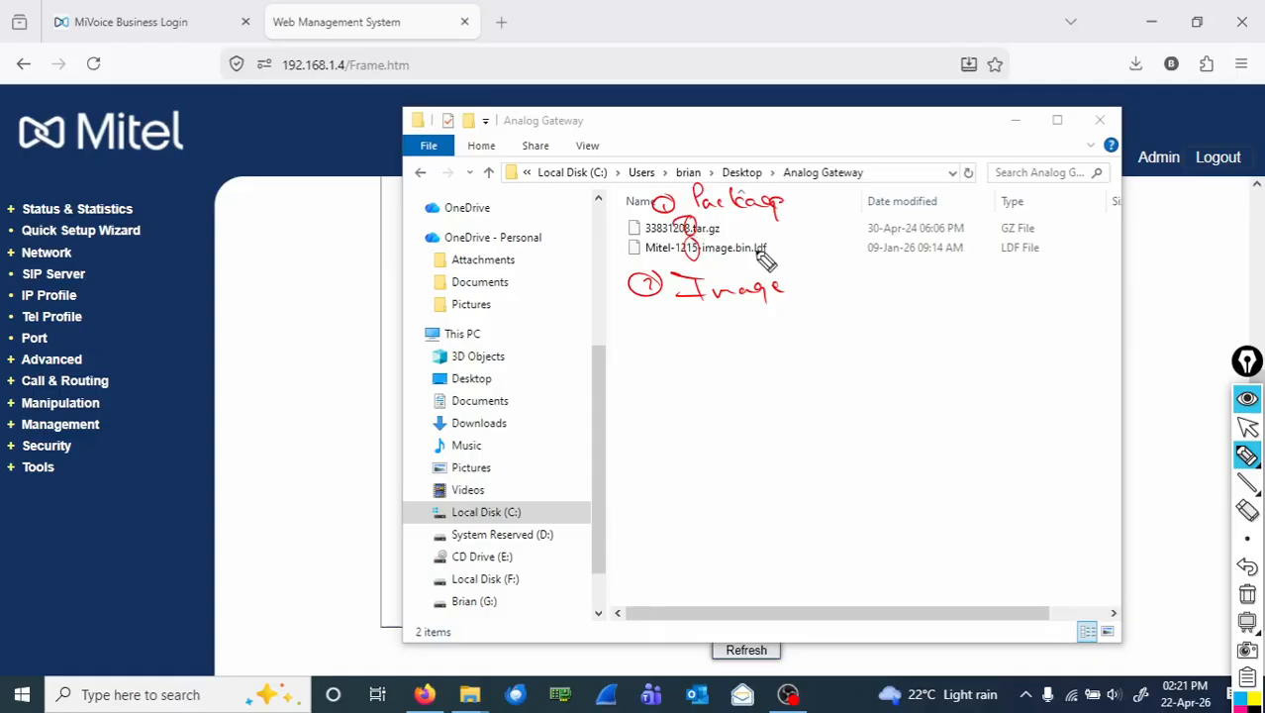
Clear the red ink, leave drawing mode, and minimize the Analog Gateway folder window.
{"action": "key", "text": "ctrl+shift+7"}
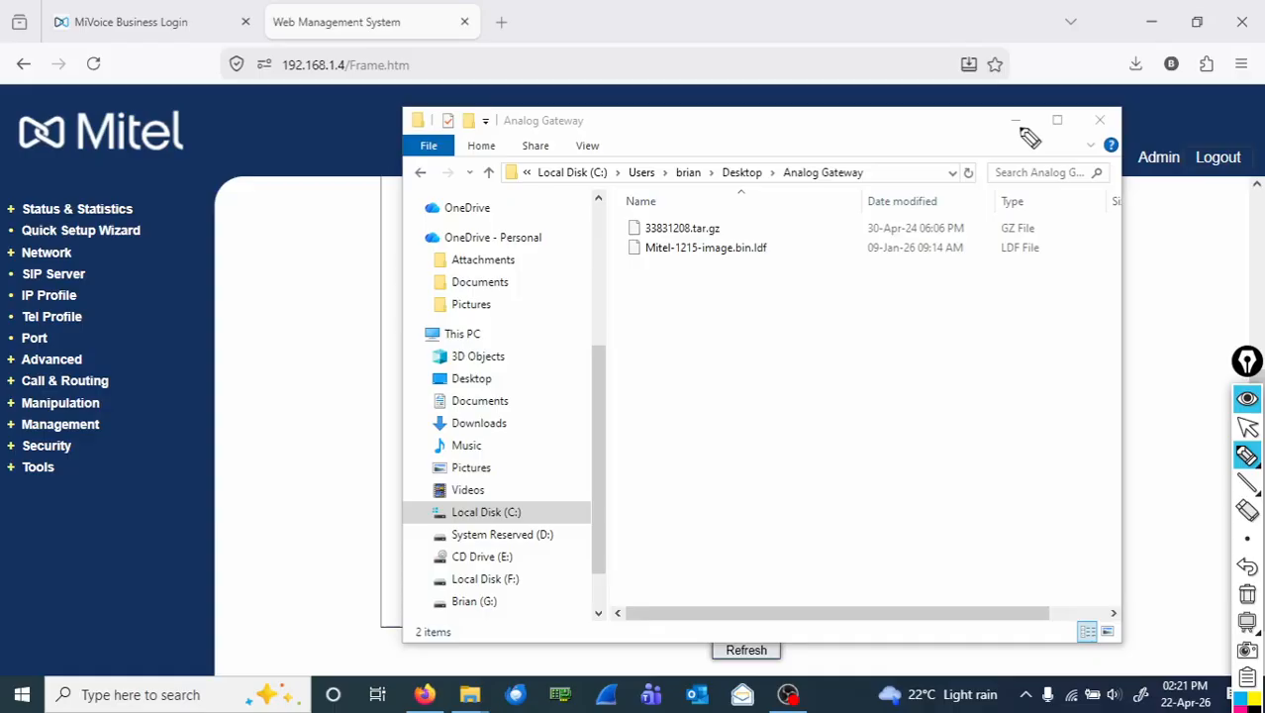
{"action": "key", "text": "ctrl+shift+2"}
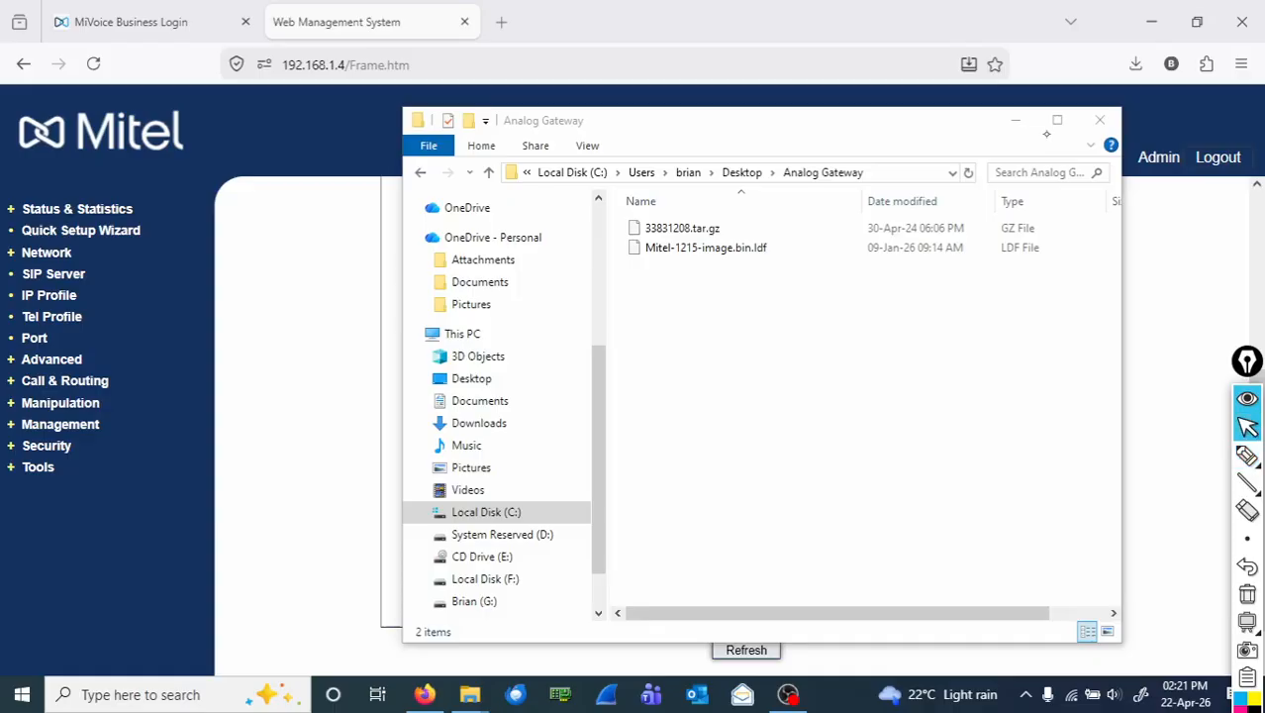
{"action": "left_click", "coordinate": [1015, 125]}
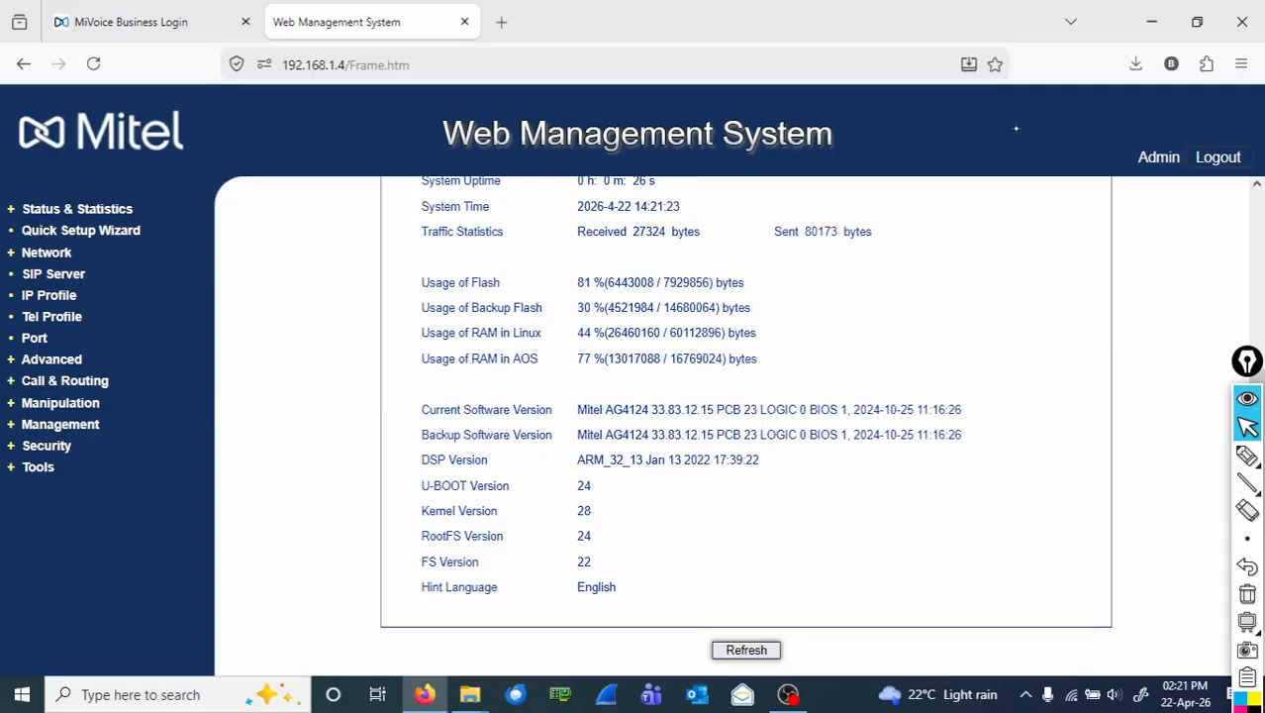
{"action": "left_click", "coordinate": [1246, 455]}
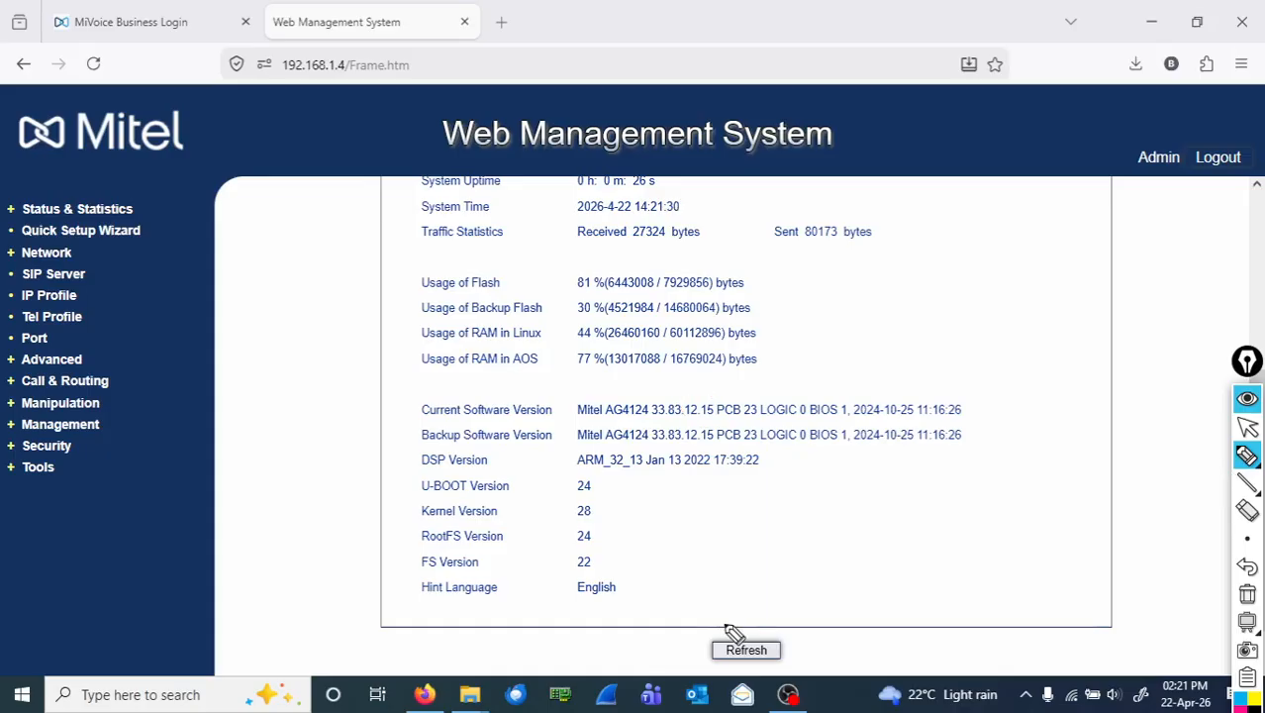
Open Tools > Firmware Upload, set File Type to Image, and browse to Mitel-1215-image.bin.ldf.
{"action": "left_click", "coordinate": [1247, 426]}
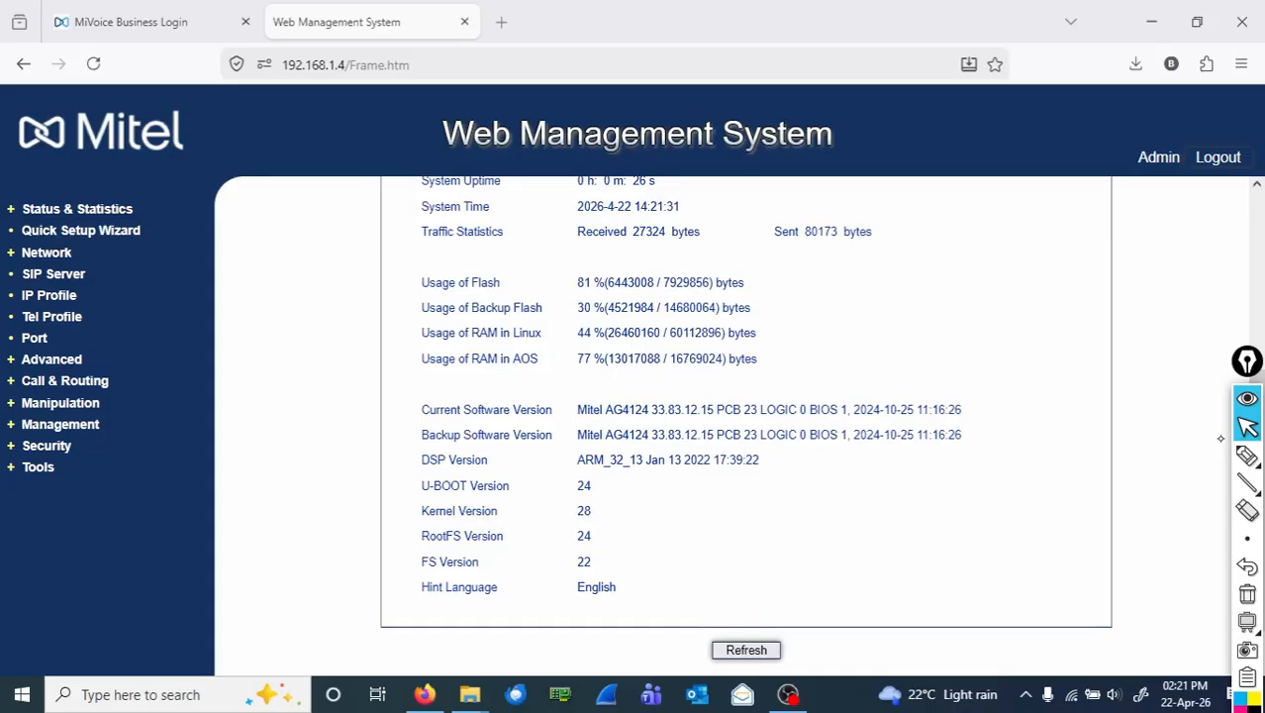
{"action": "left_click", "coordinate": [38, 468]}
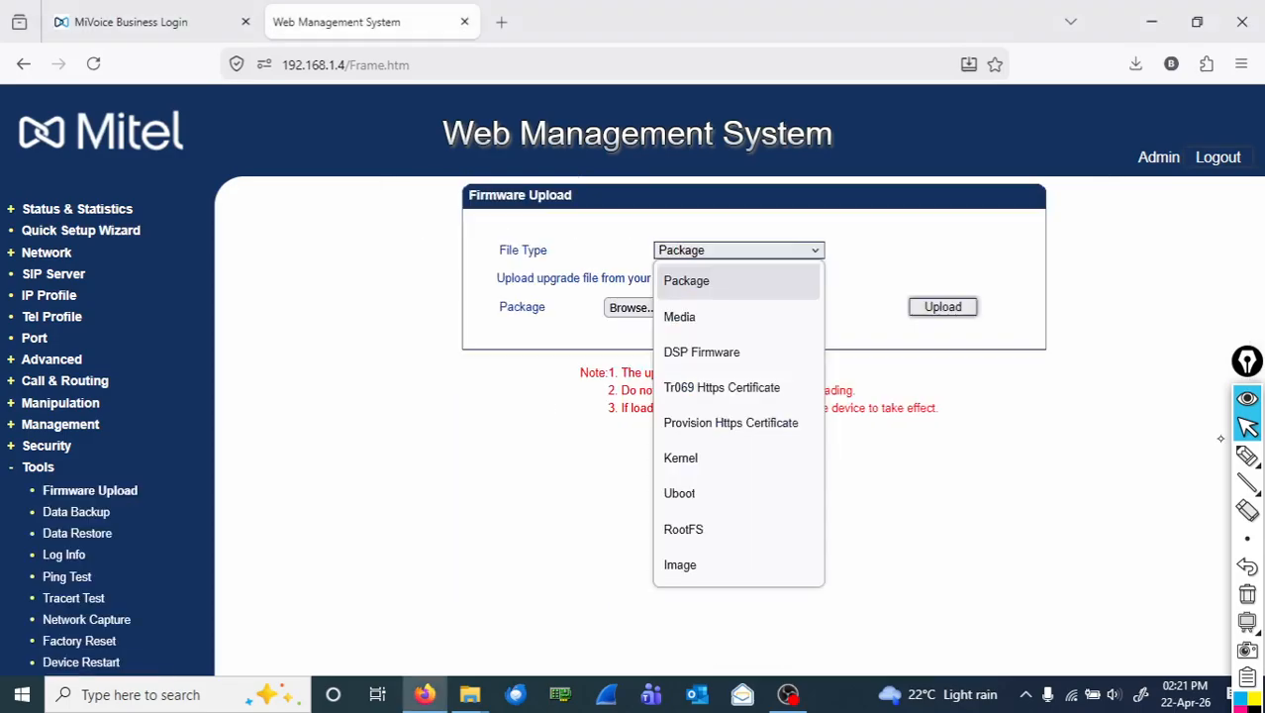
{"action": "left_click", "coordinate": [680, 565]}
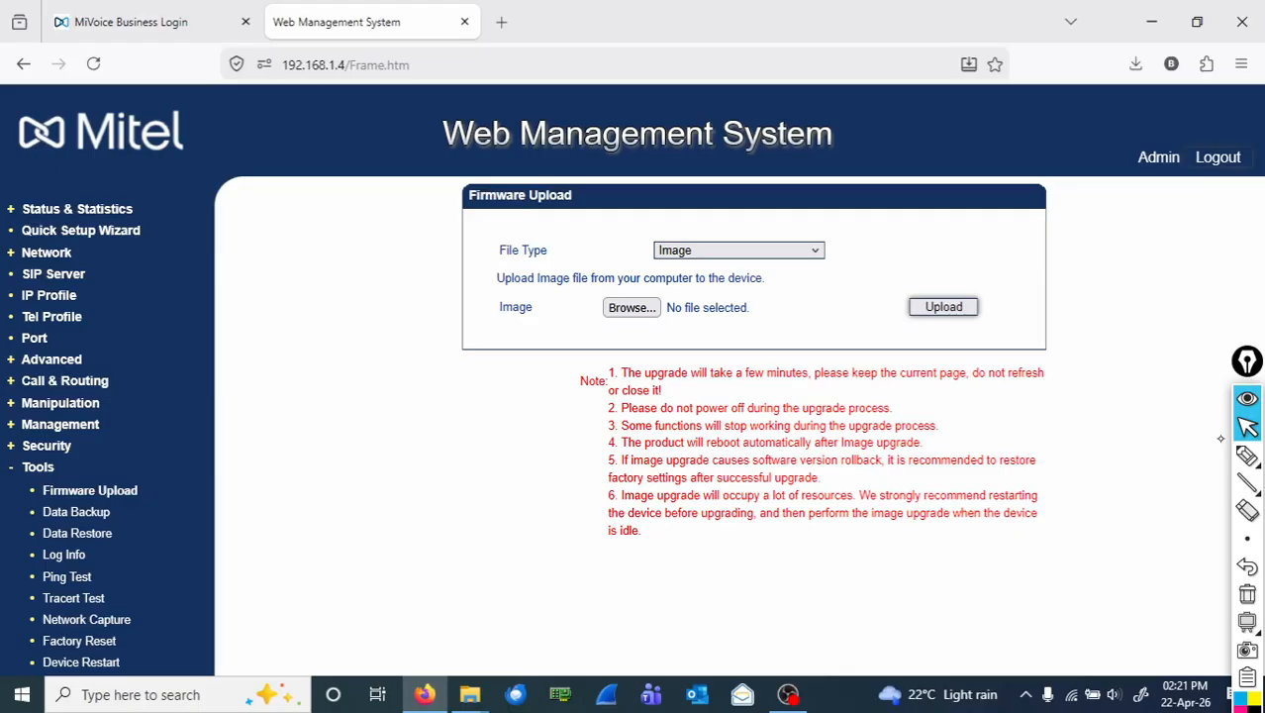
{"action": "left_click", "coordinate": [631, 308]}
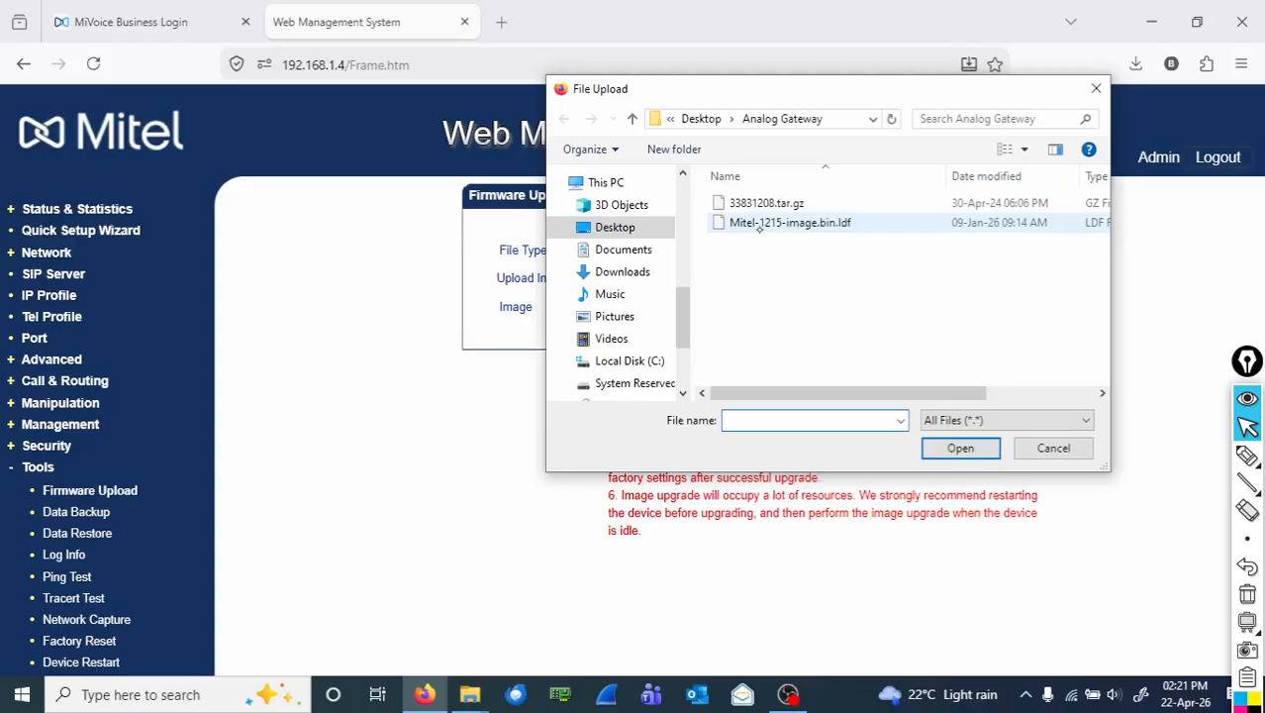
{"action": "left_click", "coordinate": [825, 223]}
Choose Mitel-1215-image.bin.ldf as the Image file and start the upload.
{"action": "double_click", "coordinate": [828, 224]}
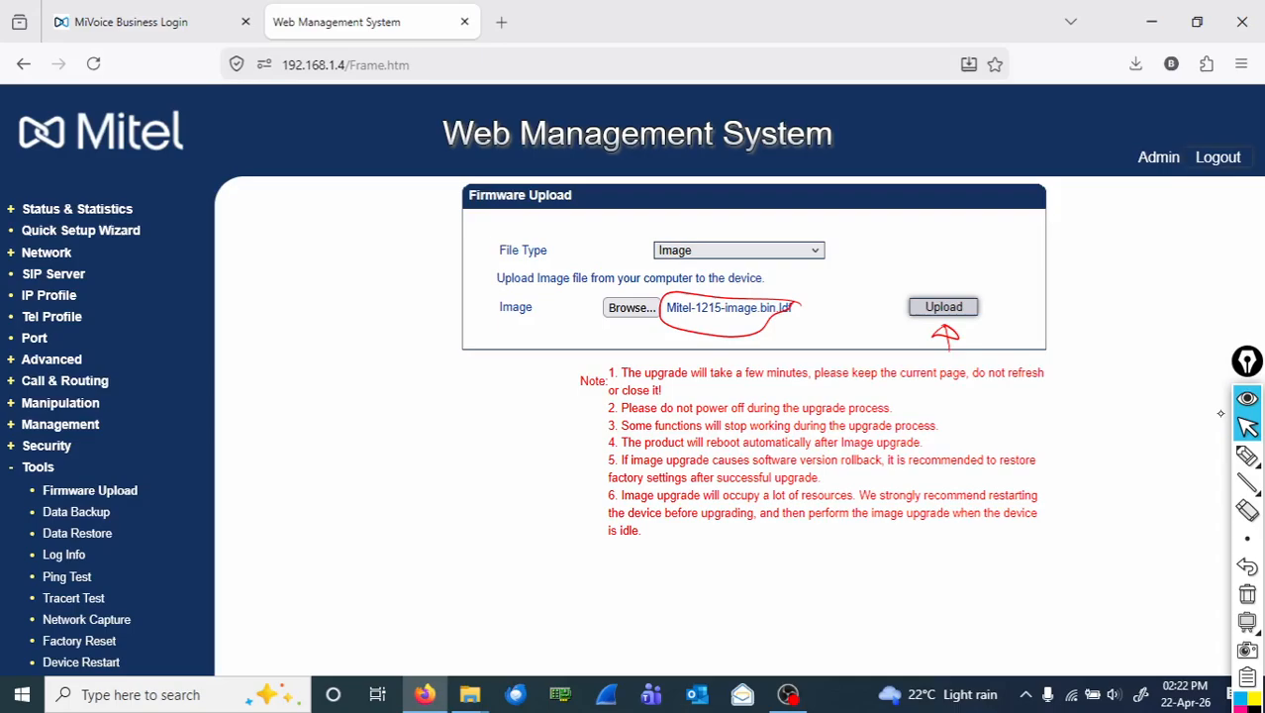
{"action": "left_click", "coordinate": [945, 308]}
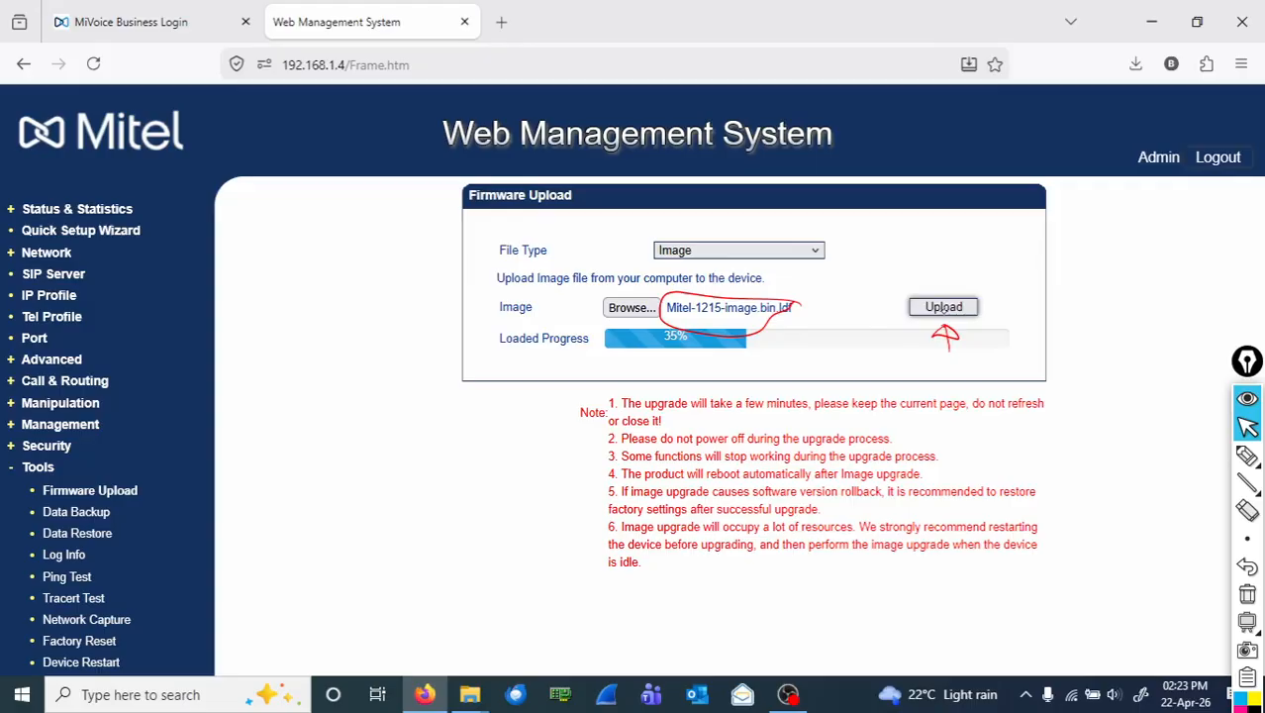
Erase the red annotation ink while the image upload progresses.
{"action": "left_click", "coordinate": [1249, 596]}
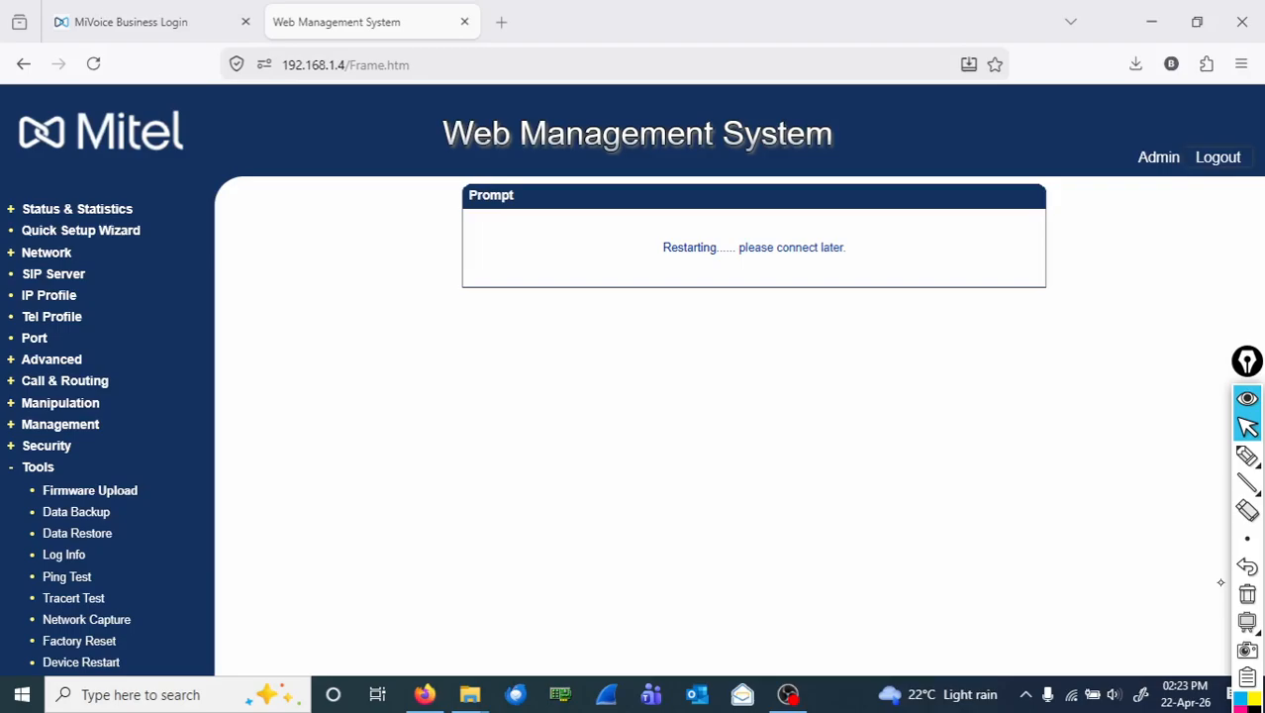
Circle and underline the Restarting message in red with Epic Pen.
{"action": "left_click", "coordinate": [1247, 456]}
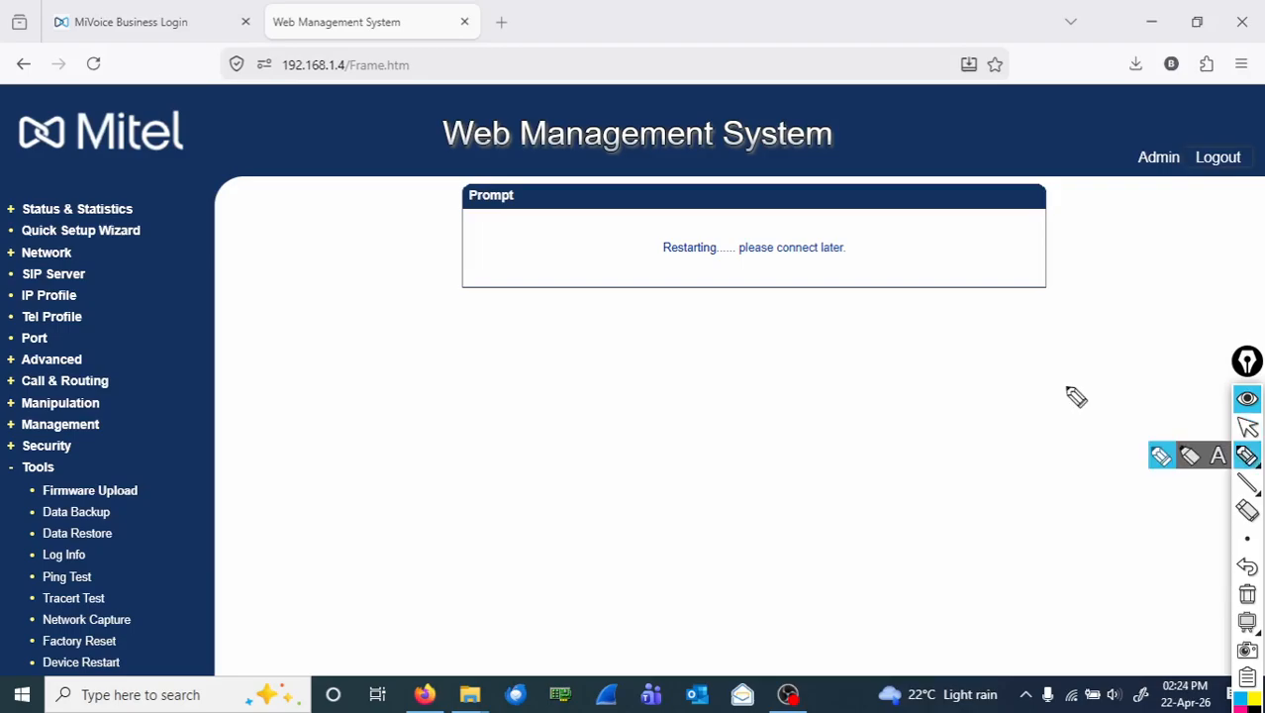
{"action": "left_click_drag", "start_coordinate": [847, 246], "coordinate": [867, 257]}
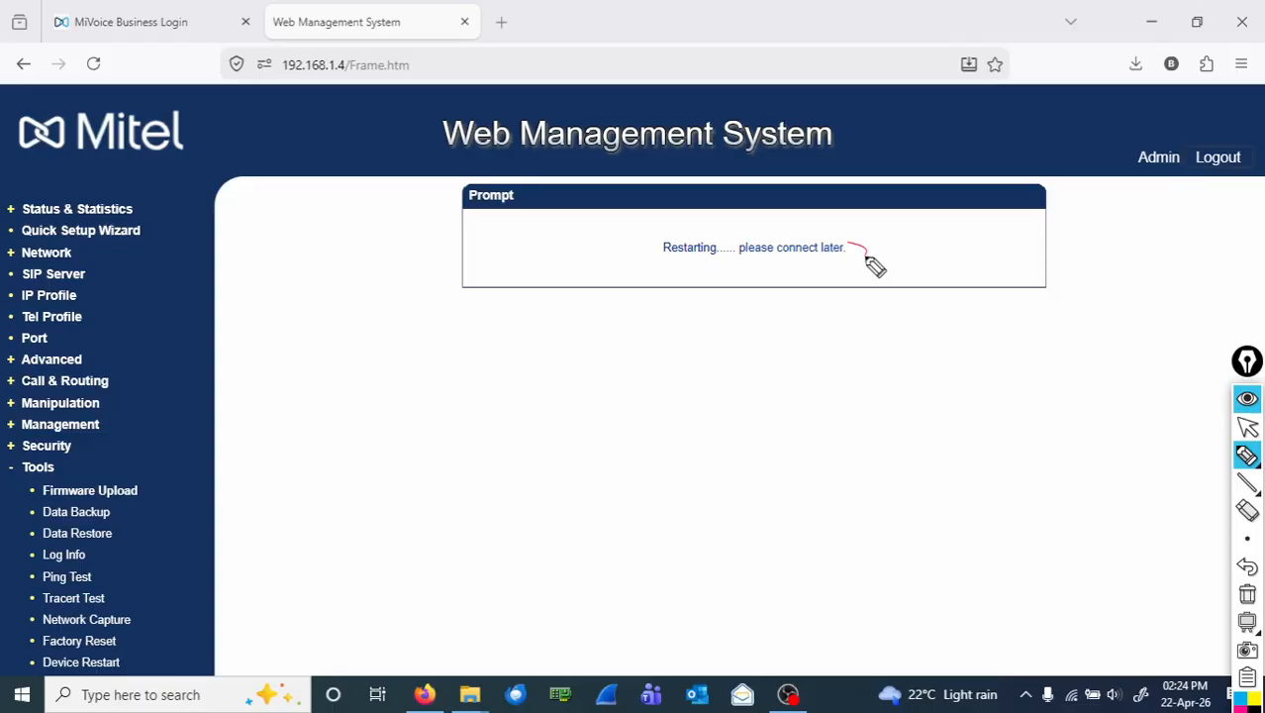
{"action": "left_click_drag", "start_coordinate": [866, 257], "coordinate": [752, 220]}
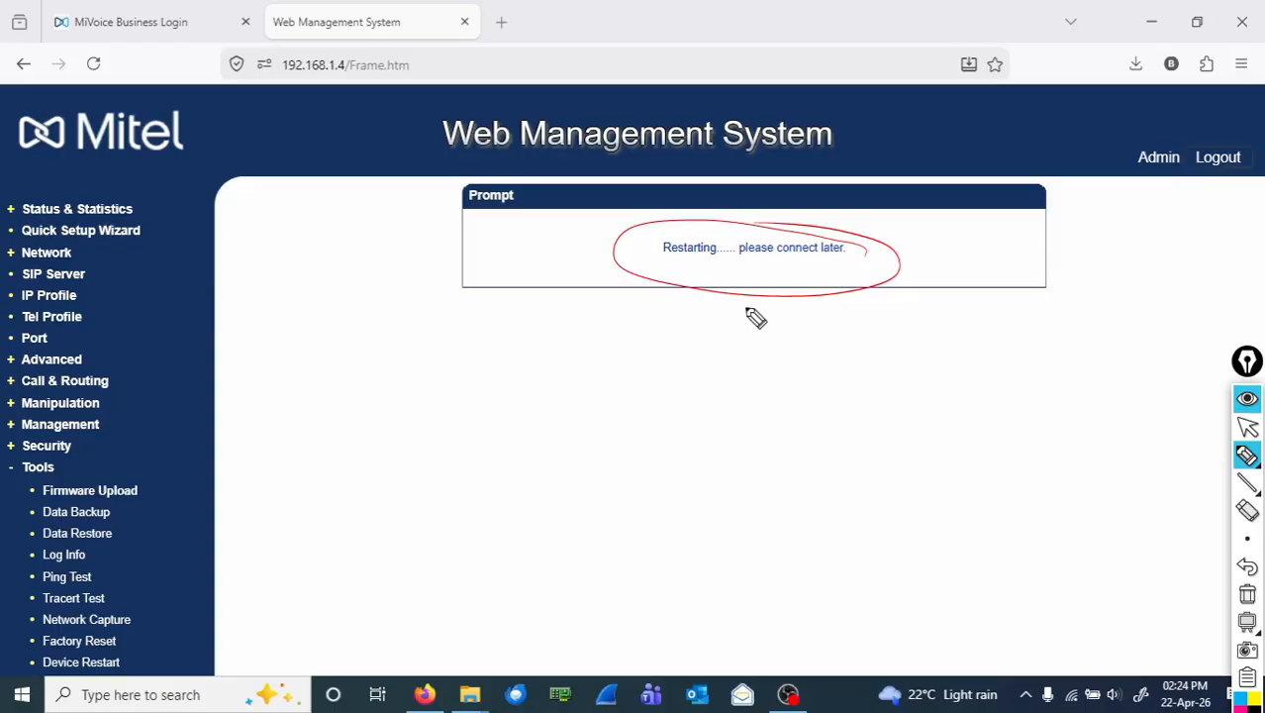
{"action": "left_click_drag", "start_coordinate": [743, 303], "coordinate": [770, 327]}
{"action": "left_click_drag", "start_coordinate": [738, 305], "coordinate": [738, 341]}
{"action": "left_click_drag", "start_coordinate": [809, 303], "coordinate": [831, 326]}
{"action": "left_click_drag", "start_coordinate": [812, 302], "coordinate": [813, 356]}
{"action": "left_click_drag", "start_coordinate": [869, 301], "coordinate": [869, 351]}
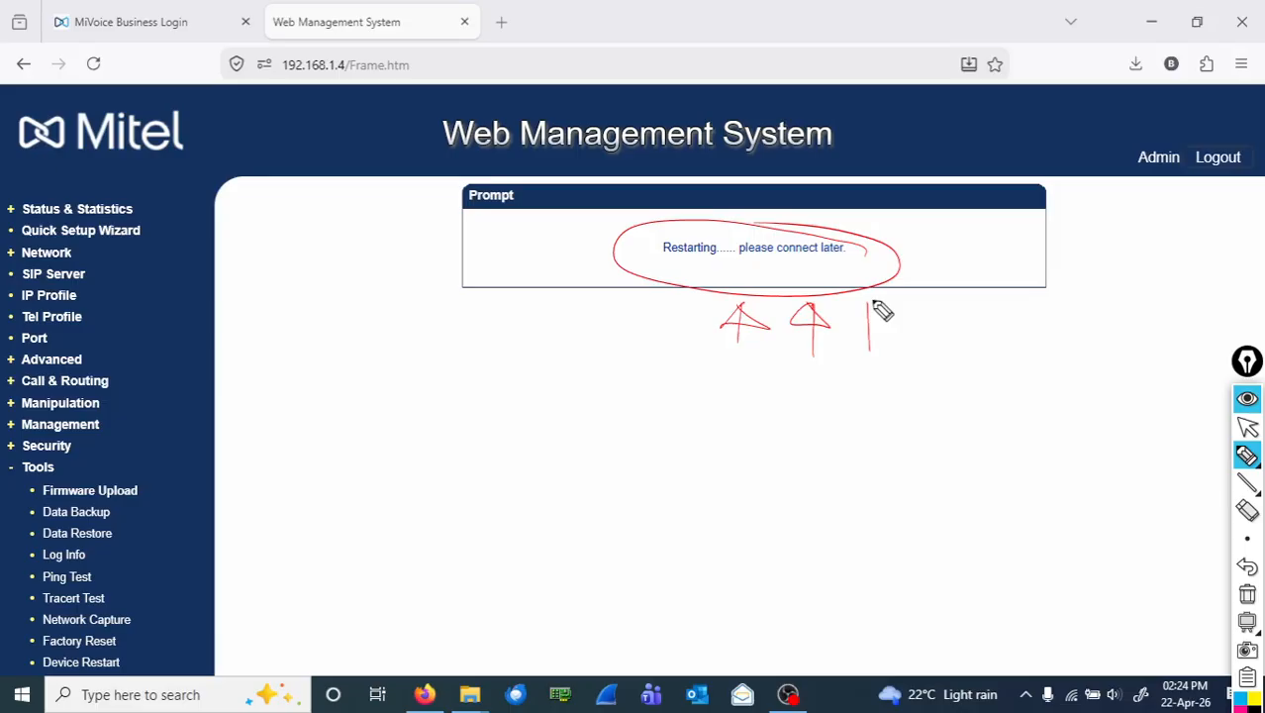
Clear the ink and reload the page to reach the gateway at 192.168.1.4.
{"action": "left_click", "coordinate": [1246, 594]}
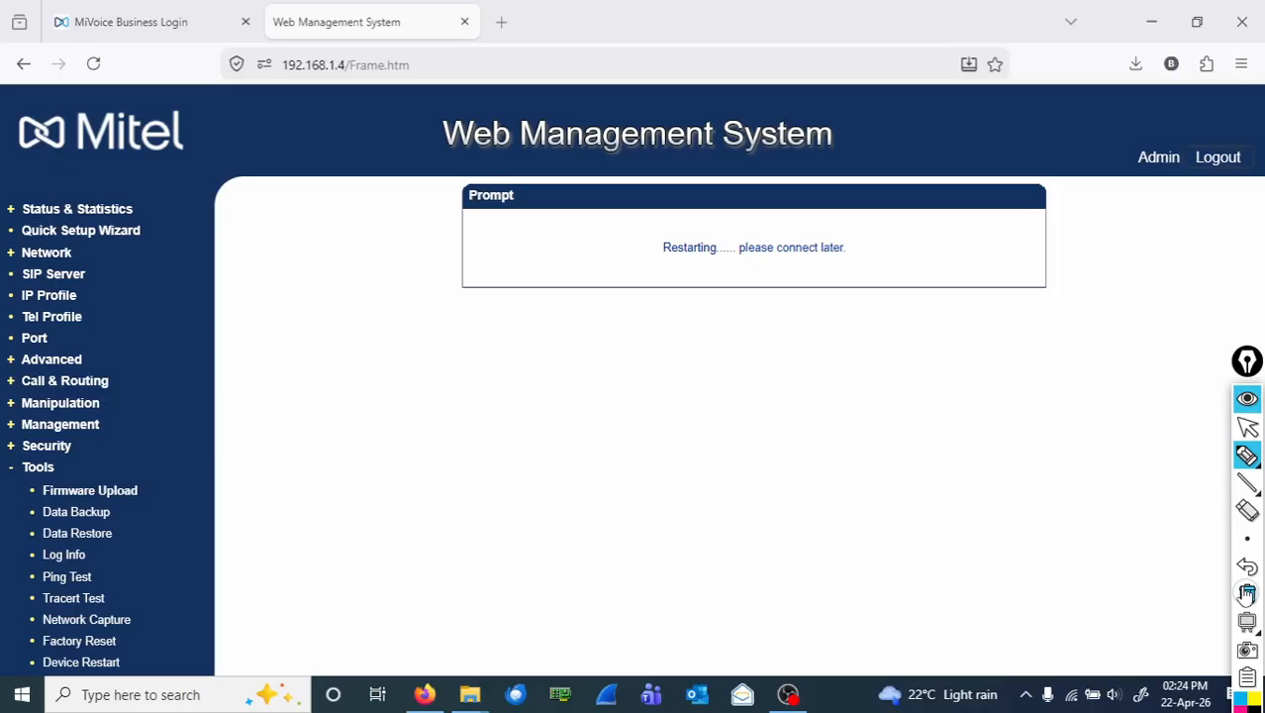
{"action": "left_click", "coordinate": [1247, 427]}
{"action": "left_click", "coordinate": [93, 63]}
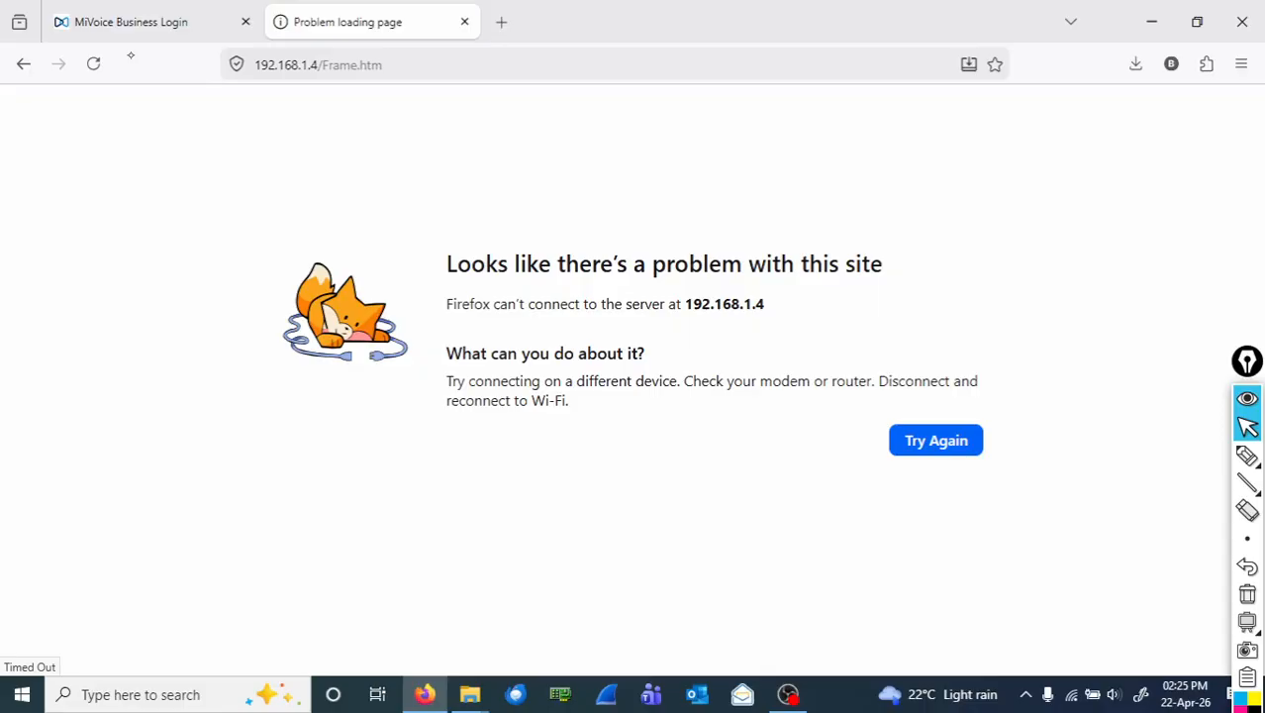
{"action": "left_click", "coordinate": [95, 63]}
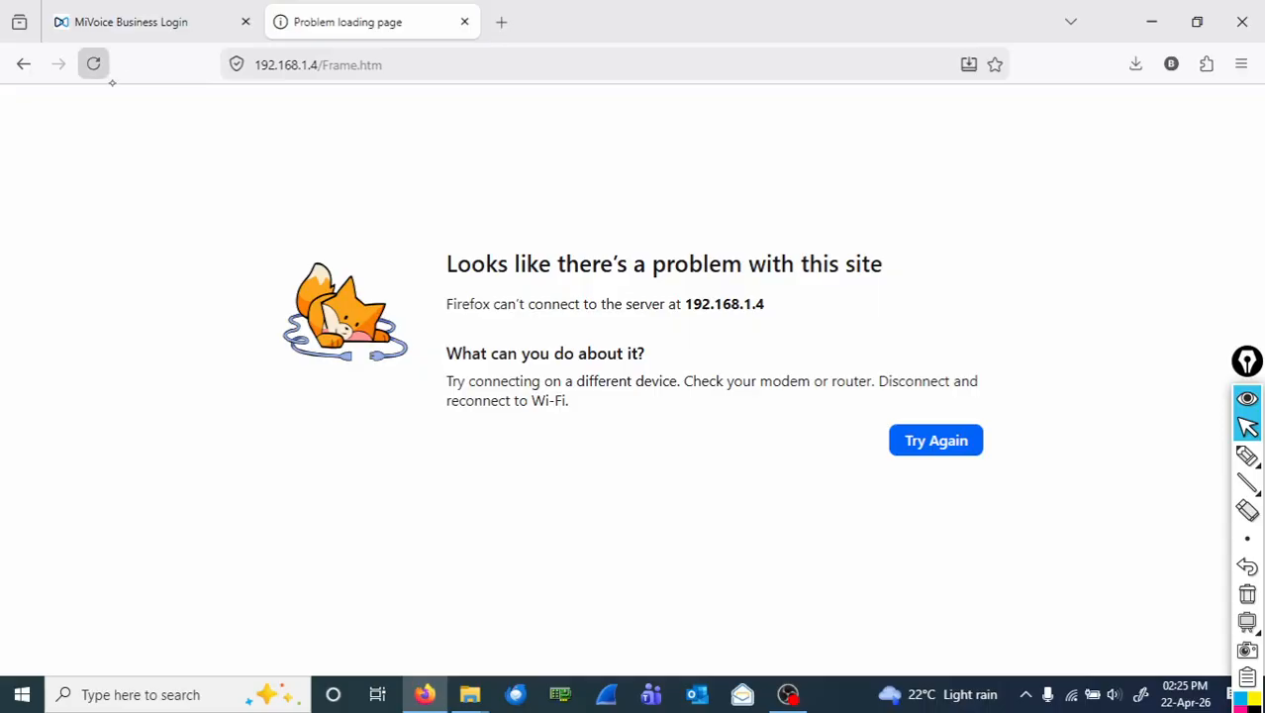
{"action": "left_click", "coordinate": [107, 77]}
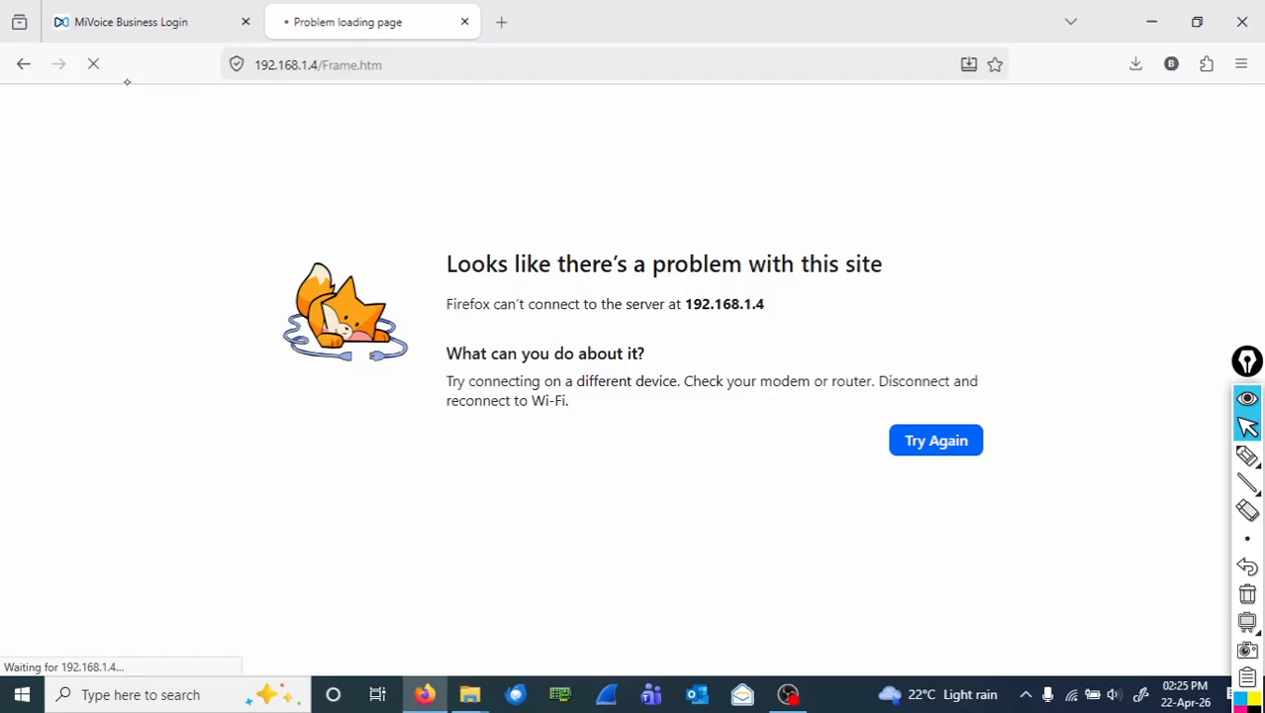
{"action": "key", "text": "ctrl+l"}
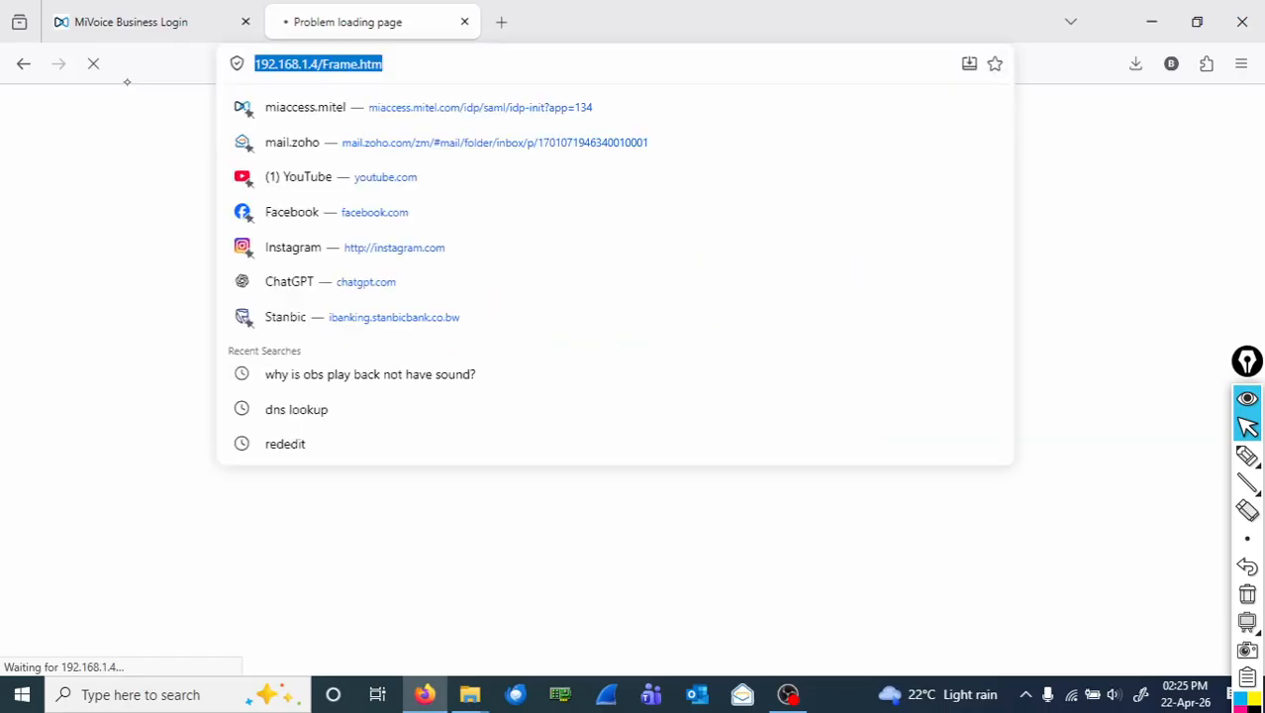
{"action": "key", "text": "End"}
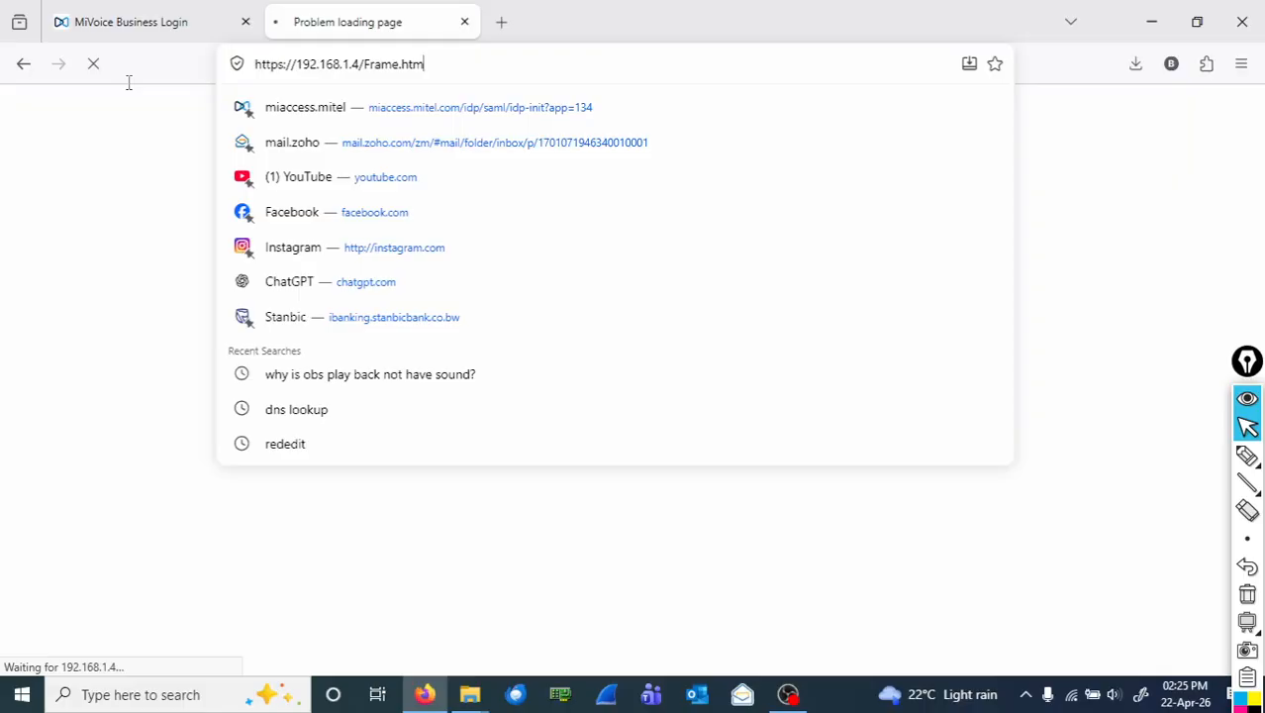
{"action": "key", "text": "BackSpace"}
{"action": "key", "text": "BackSpace"}
{"action": "key", "text": "BackSpace"}
{"action": "key", "text": "BackSpace"}
{"action": "key", "text": "BackSpace"}
{"action": "key", "text": "BackSpace"}
{"action": "key", "text": "BackSpace"}
{"action": "key", "text": "BackSpace"}
{"action": "key", "text": "BackSpace"}
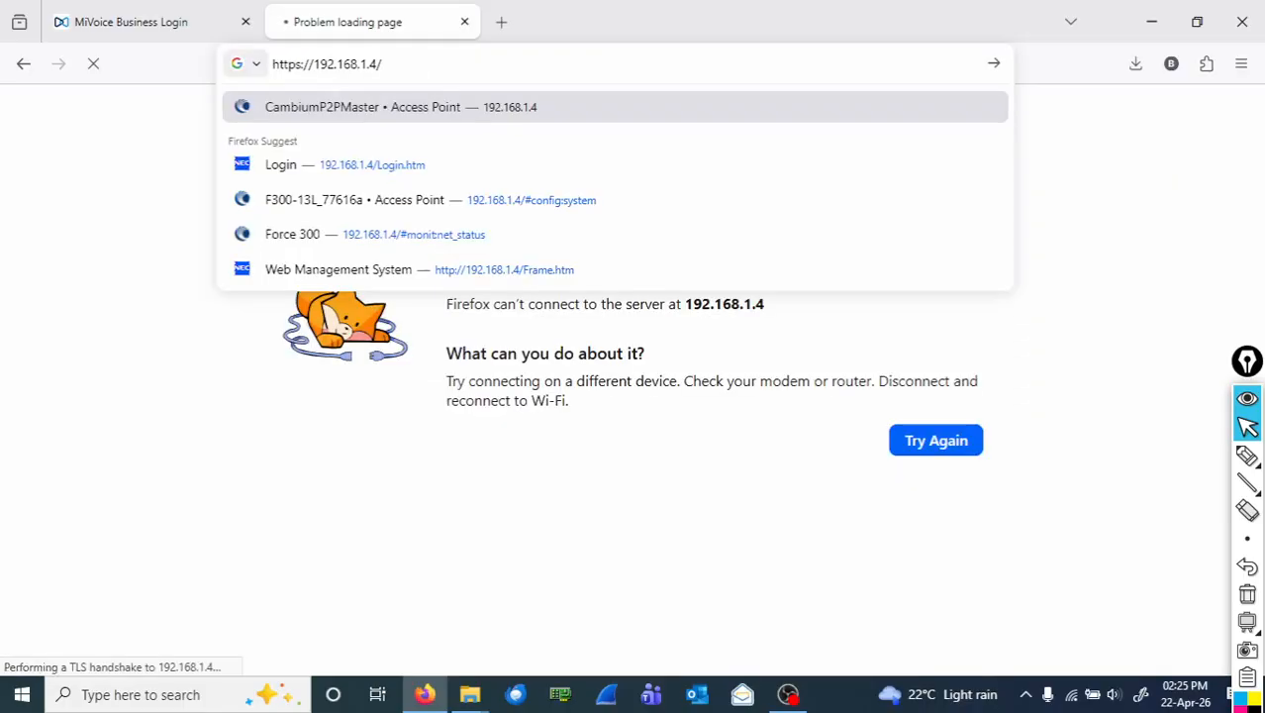
{"action": "key", "text": "Return"}
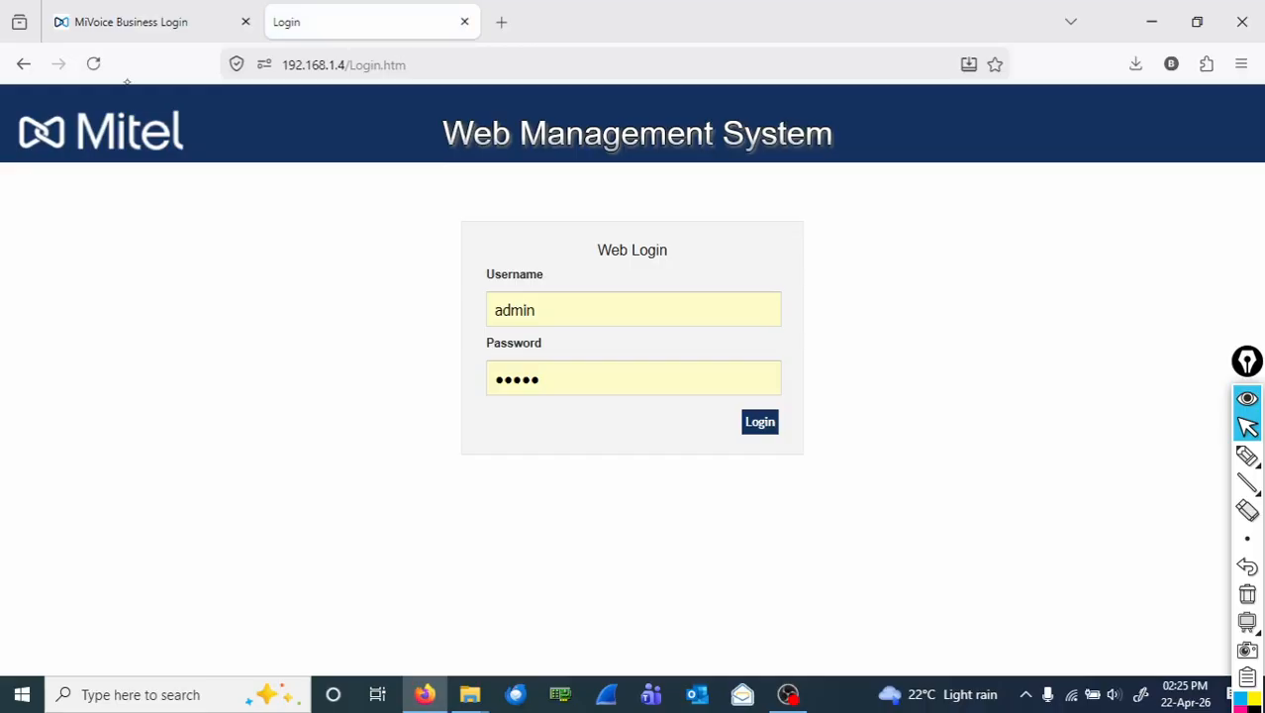
Submit the Web Login form with the default credentials.
{"action": "key", "text": "Return"}
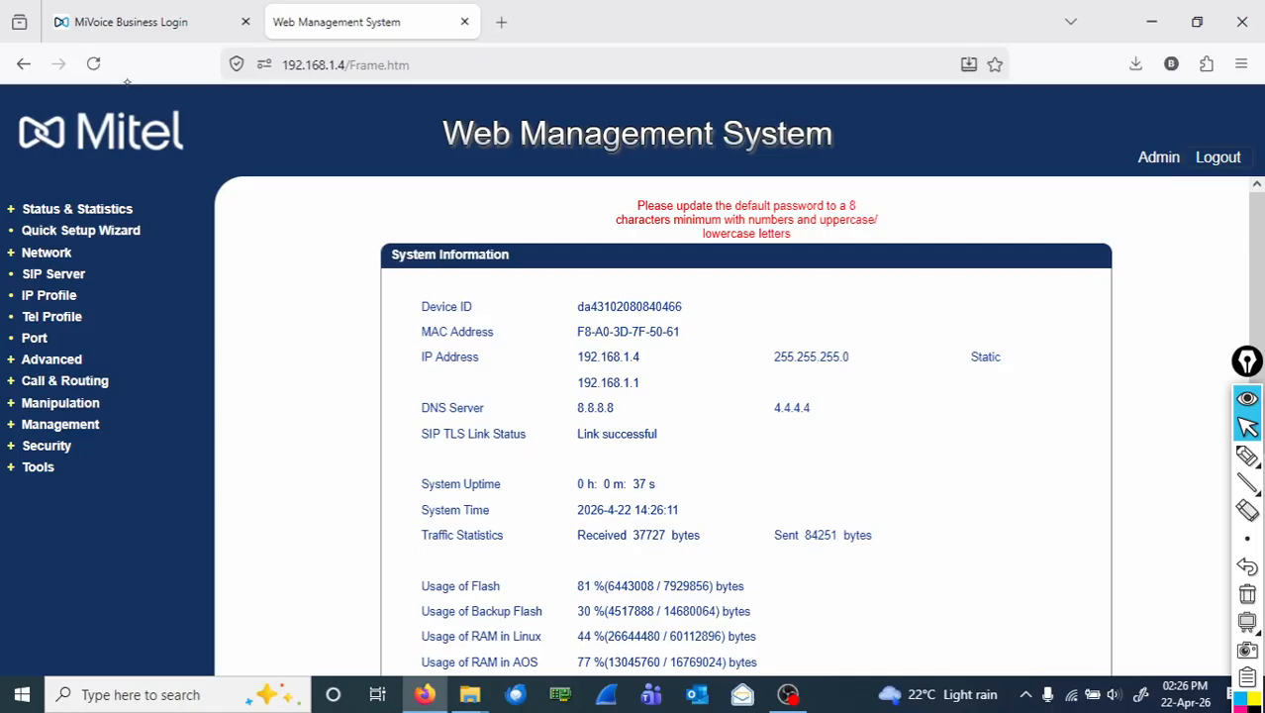
{"action": "left_click", "coordinate": [1247, 457]}
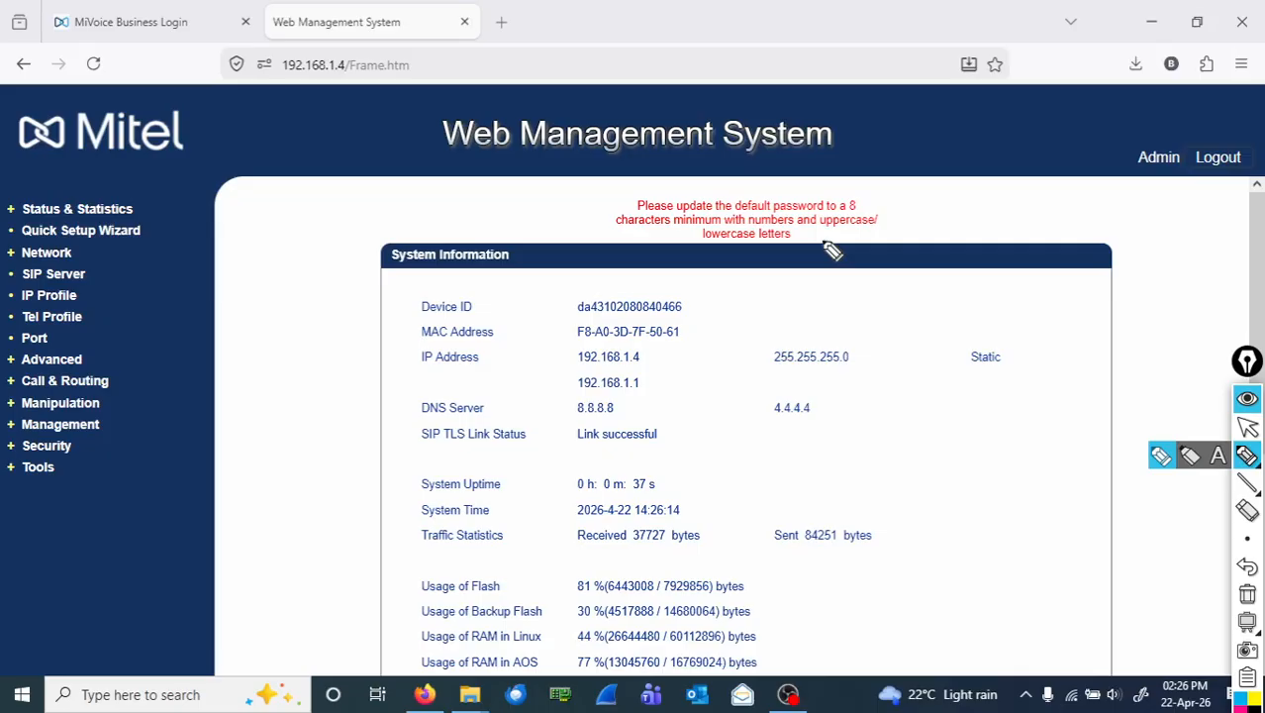
{"action": "left_click_drag", "start_coordinate": [826, 245], "coordinate": [876, 250]}
{"action": "left_click_drag", "start_coordinate": [934, 198], "coordinate": [1067, 213]}
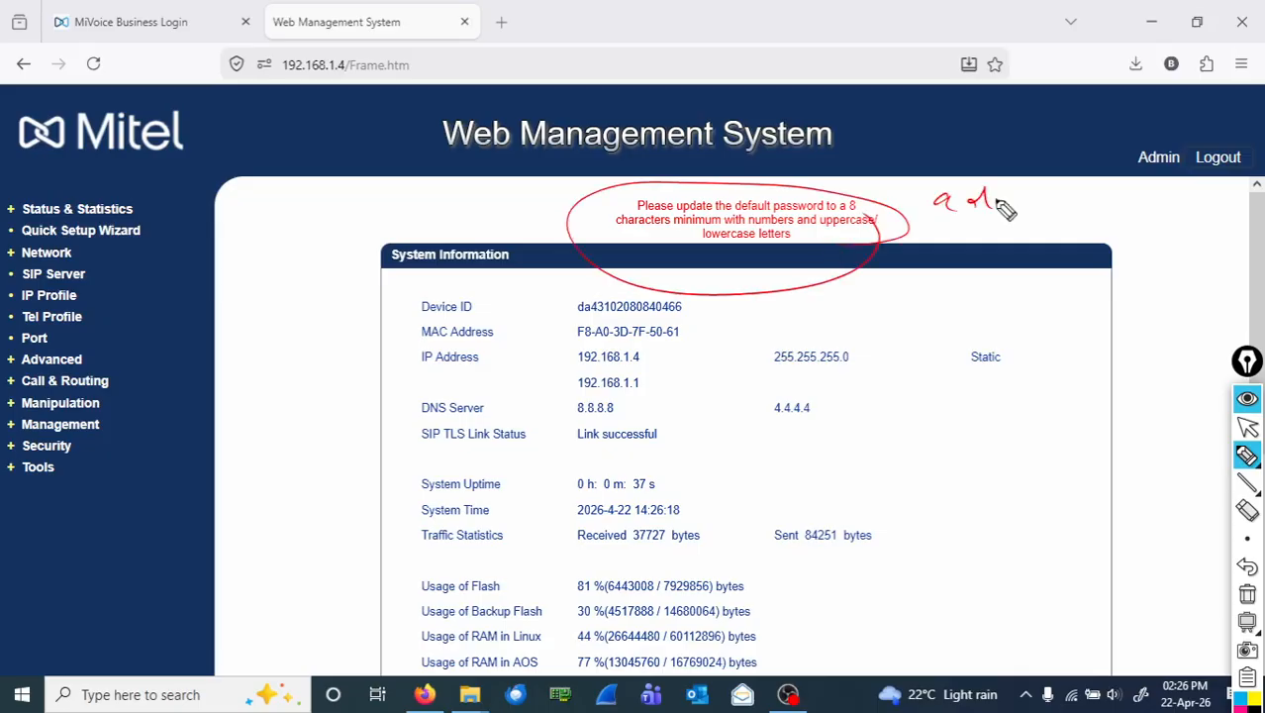
{"action": "left_click_drag", "start_coordinate": [926, 232], "coordinate": [943, 241]}
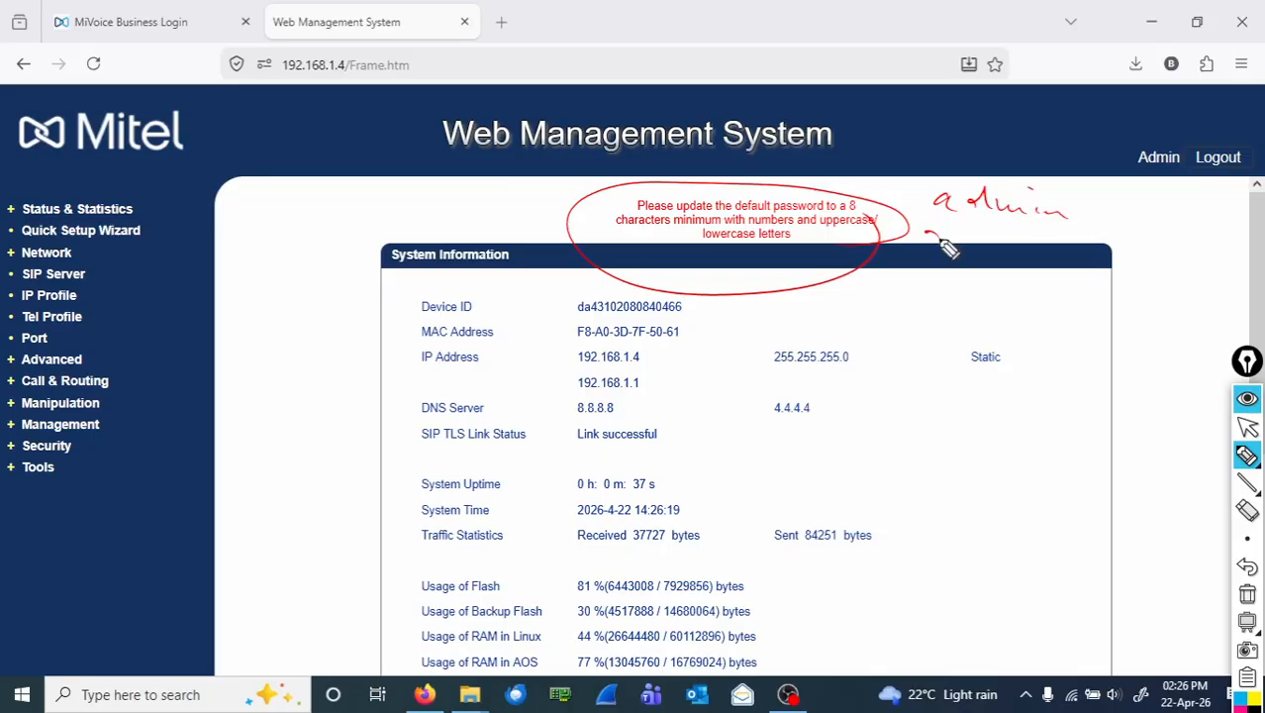
{"action": "left_click_drag", "start_coordinate": [942, 240], "coordinate": [1067, 235]}
{"action": "mouse_move", "coordinate": [1249, 498]}
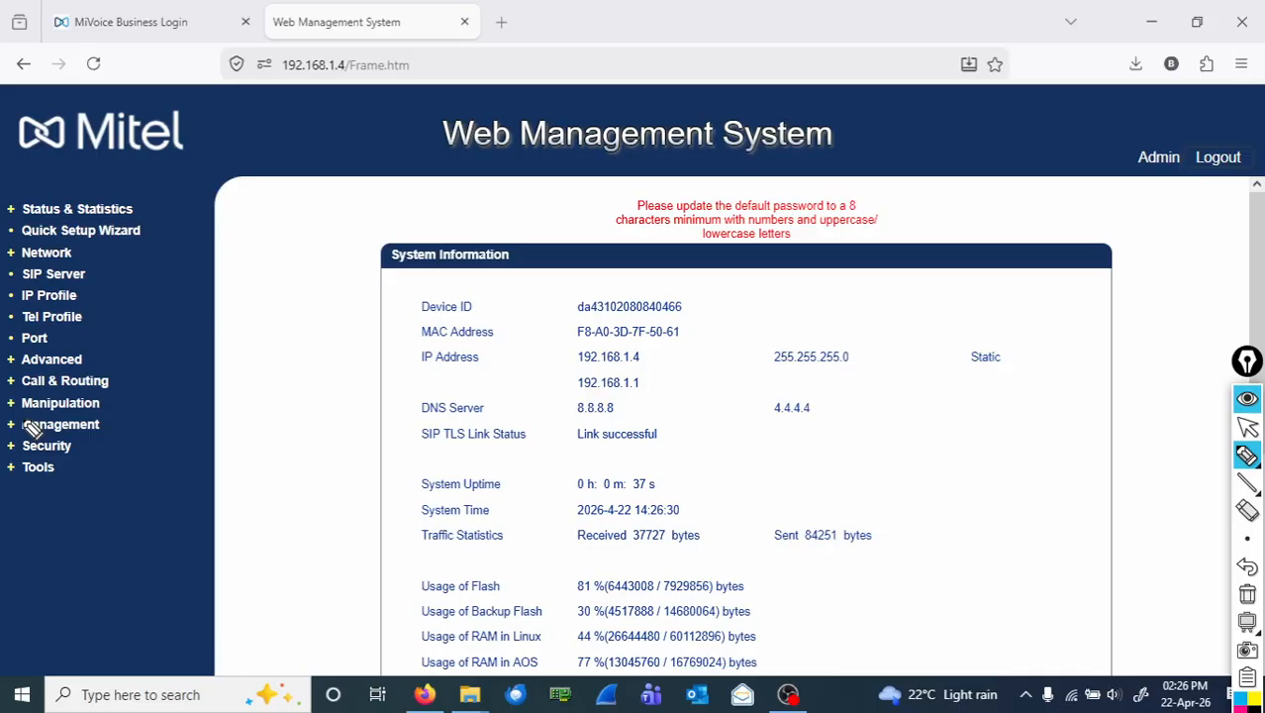
{"action": "left_click", "coordinate": [1247, 432]}
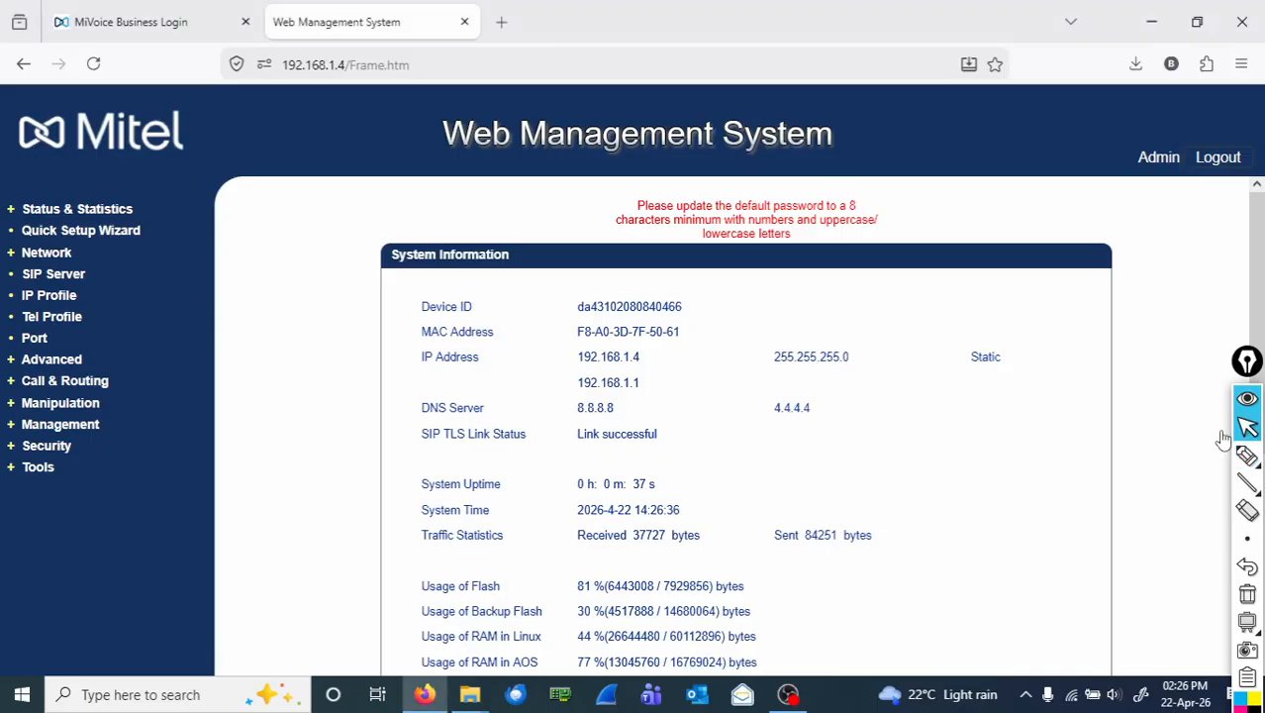
Expand and collapse Advanced, then open Security > Passwords in the left menu.
{"action": "left_click", "coordinate": [51, 360]}
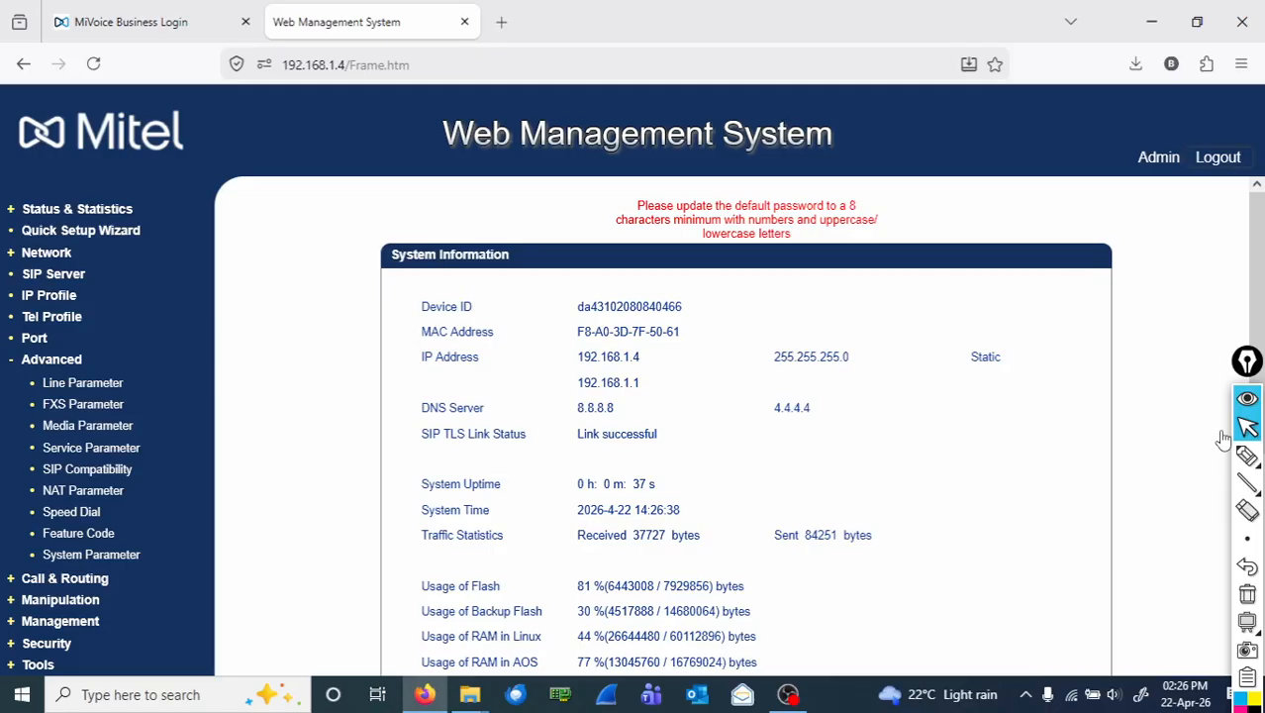
{"action": "left_click", "coordinate": [52, 359]}
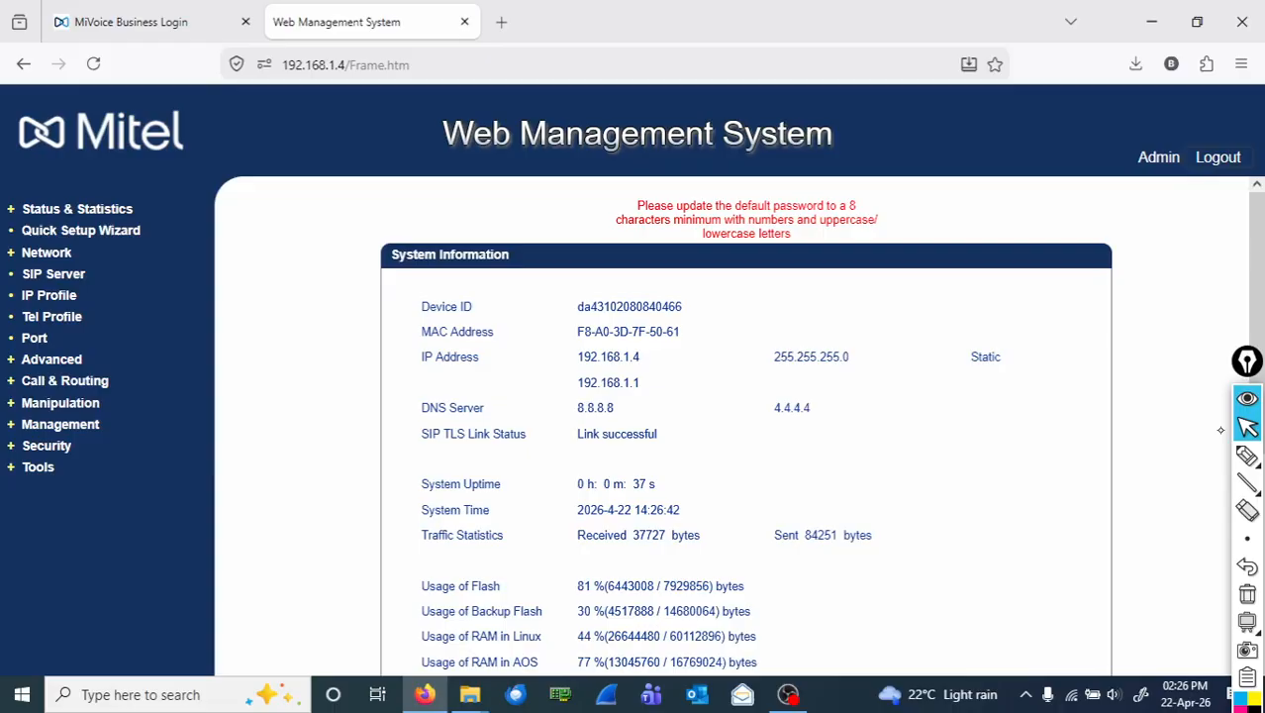
{"action": "left_click", "coordinate": [47, 445]}
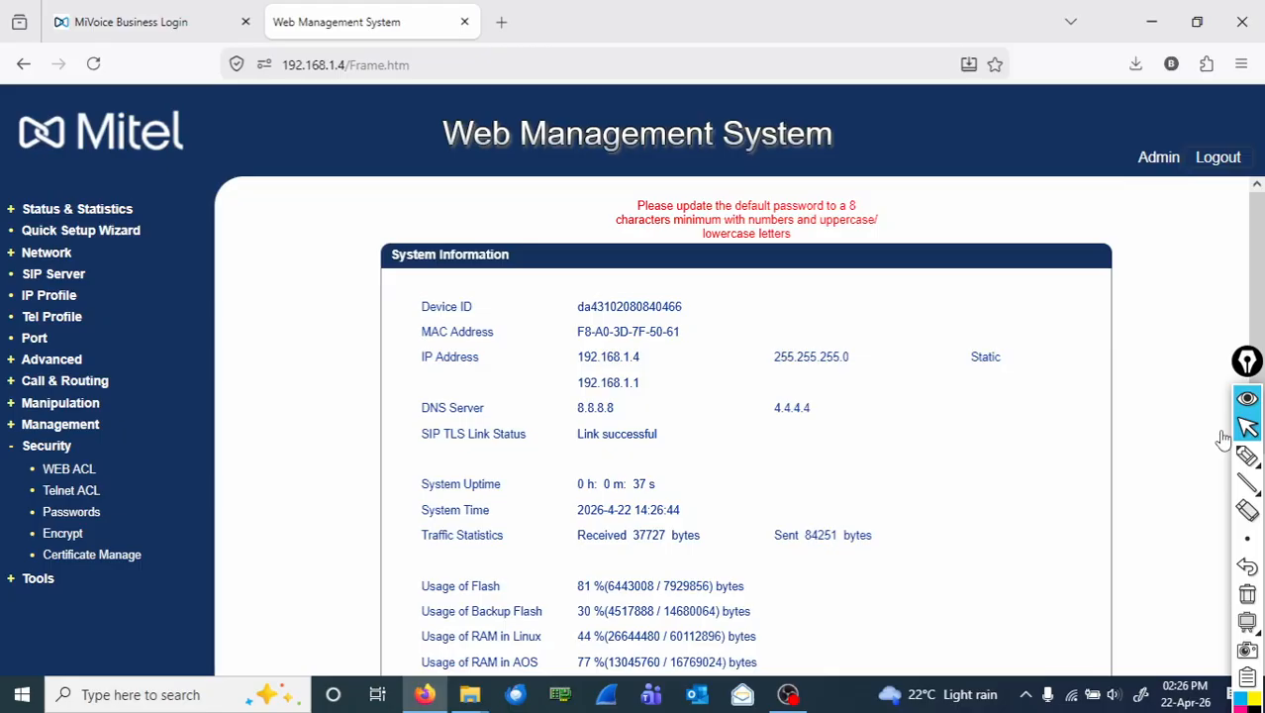
{"action": "left_click", "coordinate": [71, 512]}
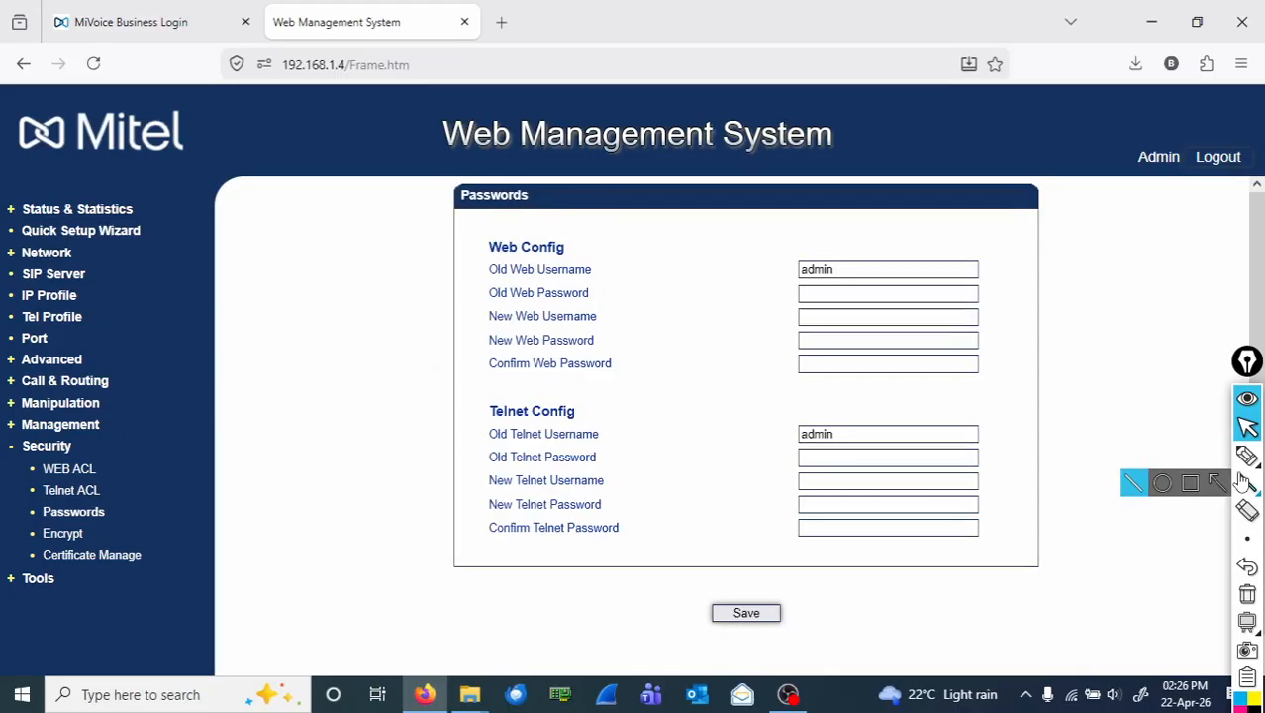
Mark Security > Passwords and the web and Telnet credential fields in red, then erase the ink.
{"action": "left_click", "coordinate": [1247, 456]}
{"action": "left_click_drag", "start_coordinate": [87, 437], "coordinate": [109, 442]}
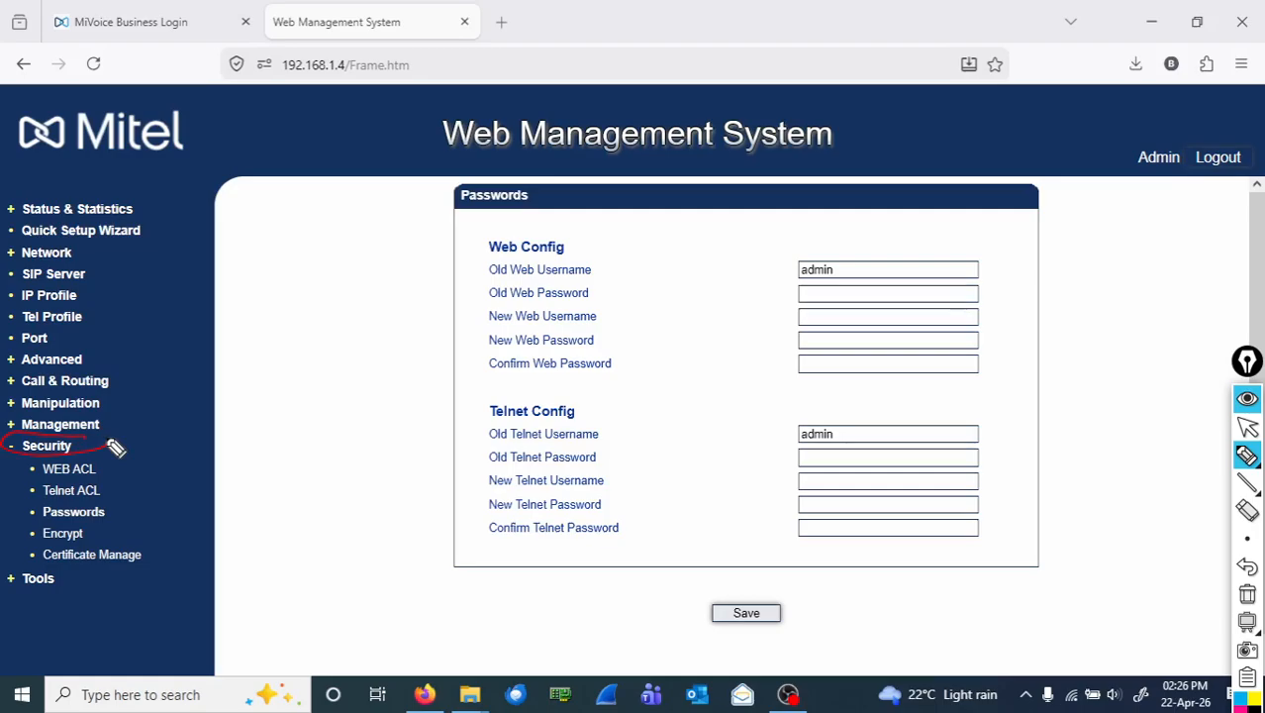
{"action": "left_click_drag", "start_coordinate": [115, 448], "coordinate": [780, 314]}
{"action": "left_click_drag", "start_coordinate": [802, 290], "coordinate": [888, 289]}
{"action": "left_click_drag", "start_coordinate": [810, 317], "coordinate": [881, 316]}
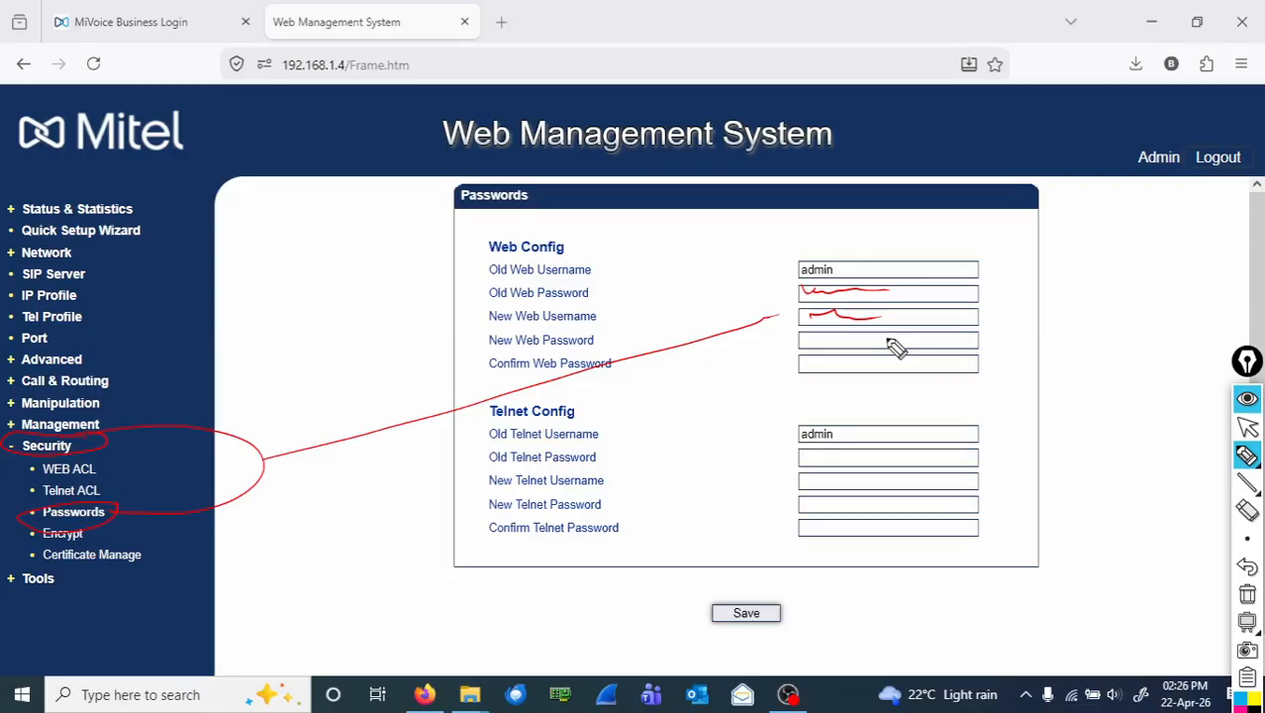
{"action": "left_click_drag", "start_coordinate": [804, 454], "coordinate": [874, 452]}
{"action": "left_click_drag", "start_coordinate": [796, 482], "coordinate": [927, 486]}
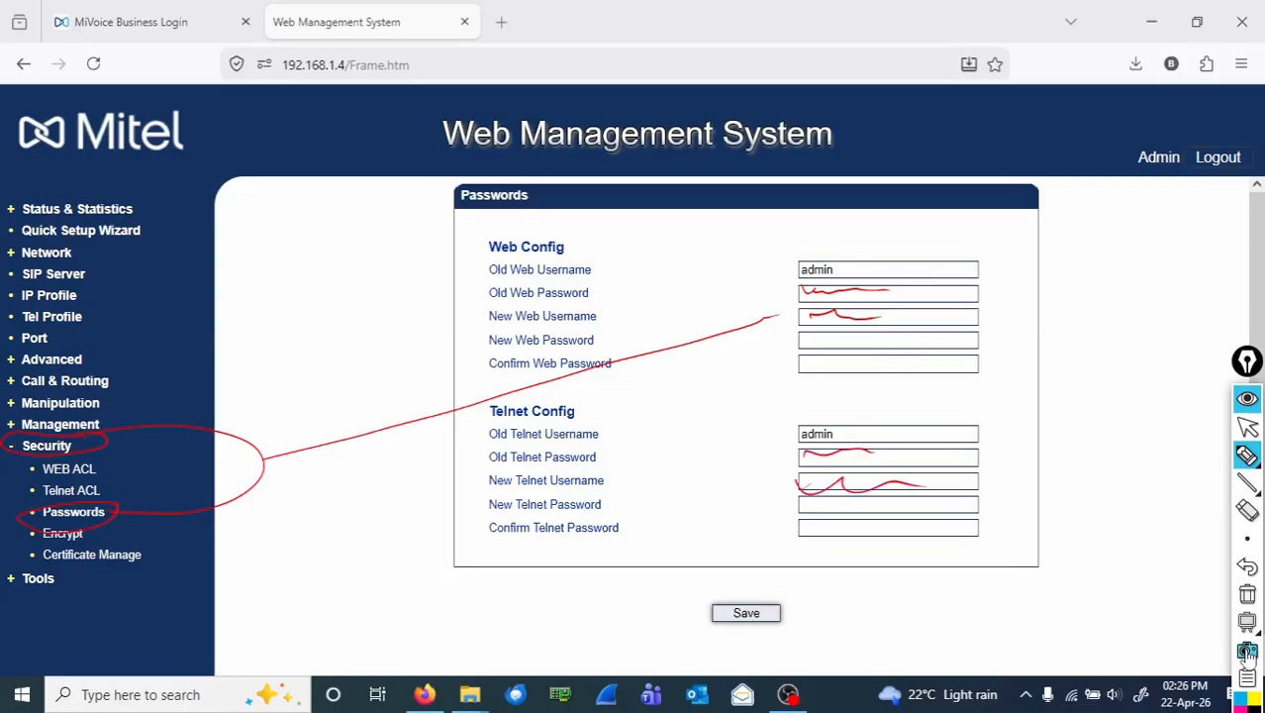
{"action": "left_click", "coordinate": [1247, 595]}
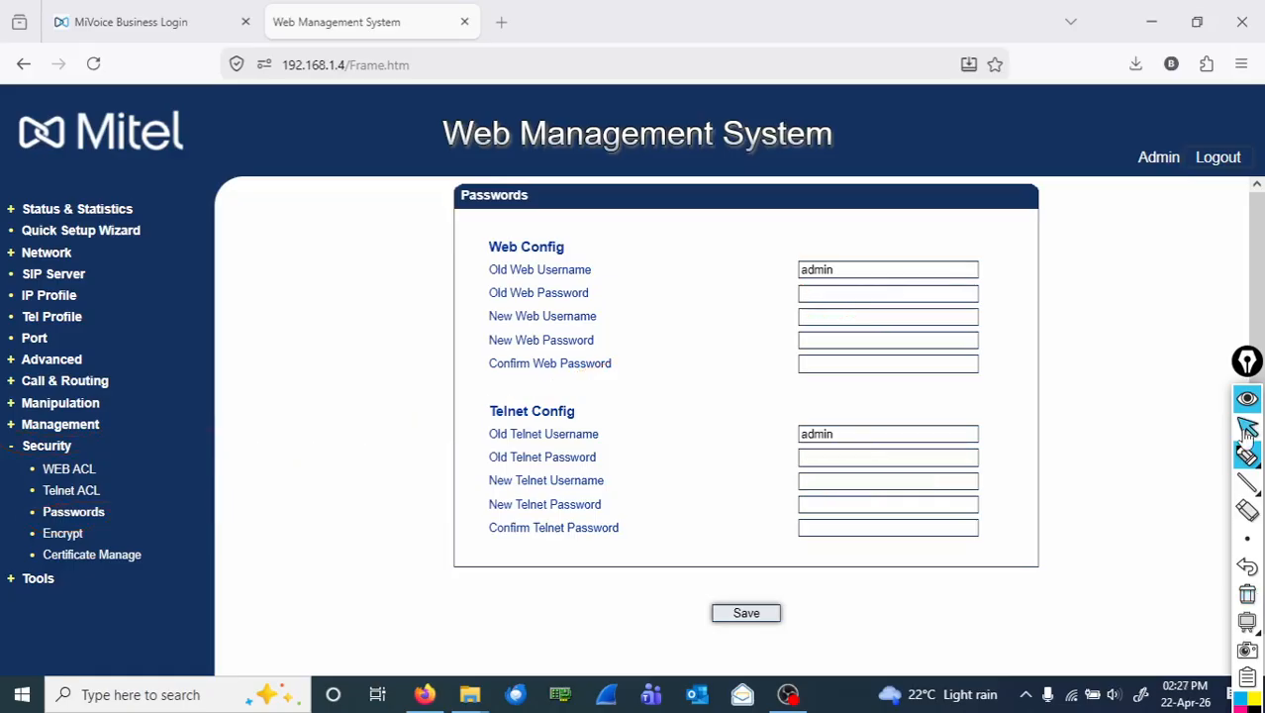
{"action": "left_click", "coordinate": [1247, 427]}
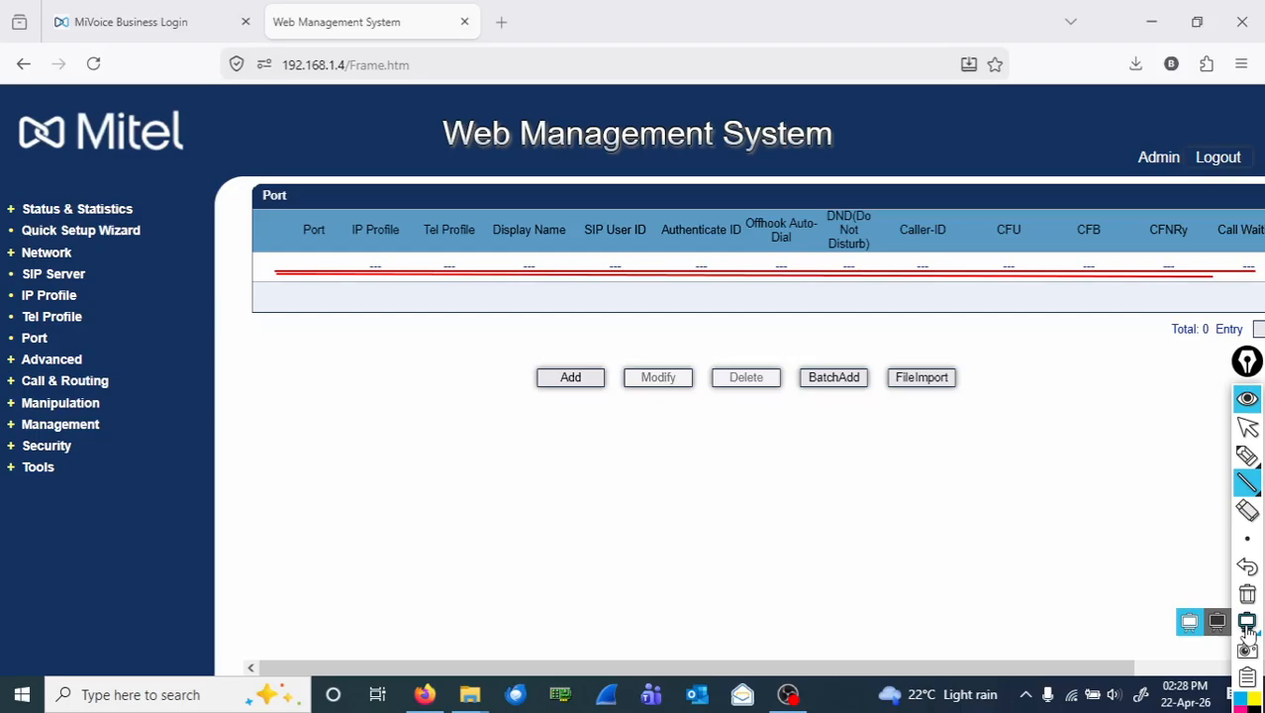
Clear the drawings and switch to the MiVoice Business Login browser tab.
{"action": "left_click", "coordinate": [1247, 596]}
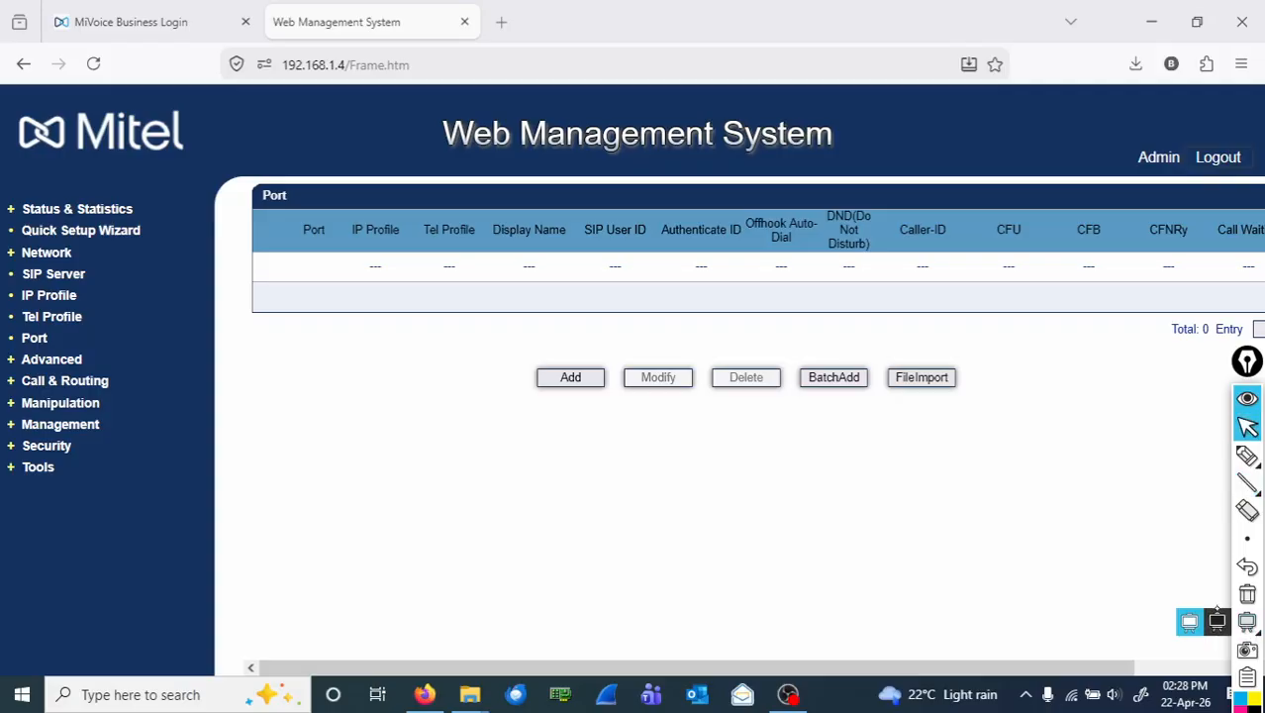
{"action": "left_click", "coordinate": [131, 22]}
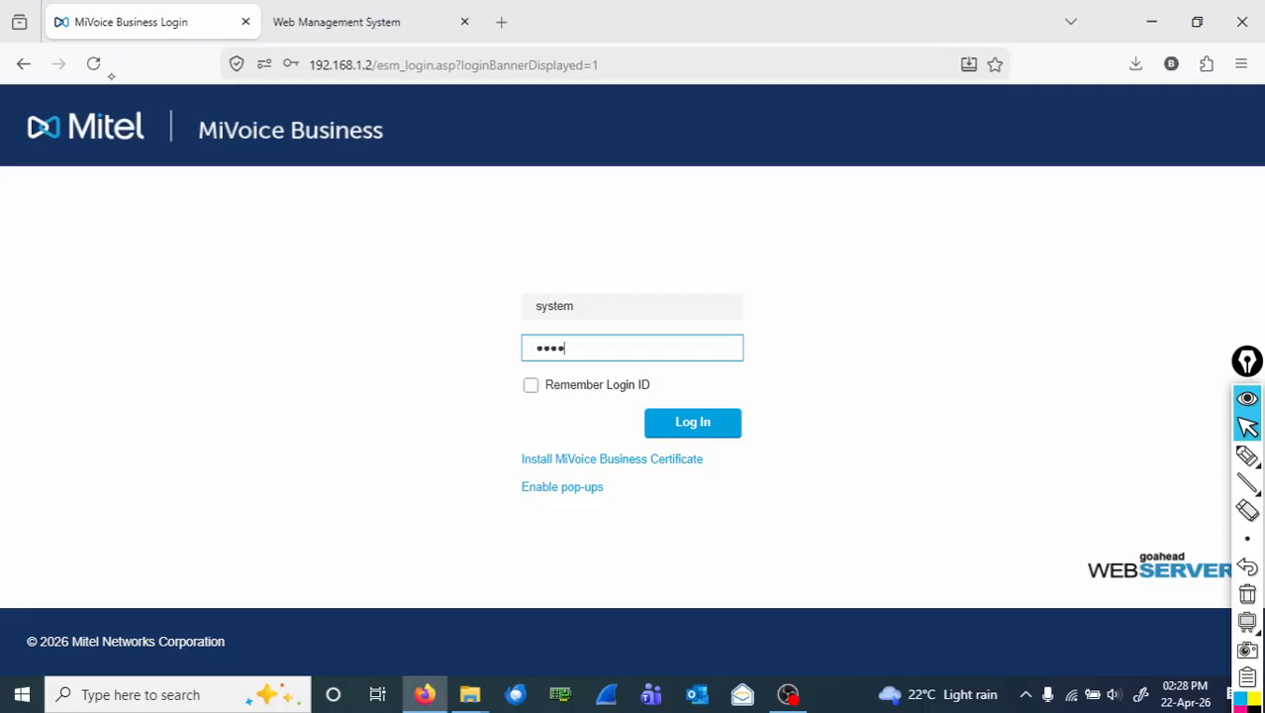
Submit the Login ID and password to sign in to MiVoice Business.
{"action": "key", "text": "Return"}
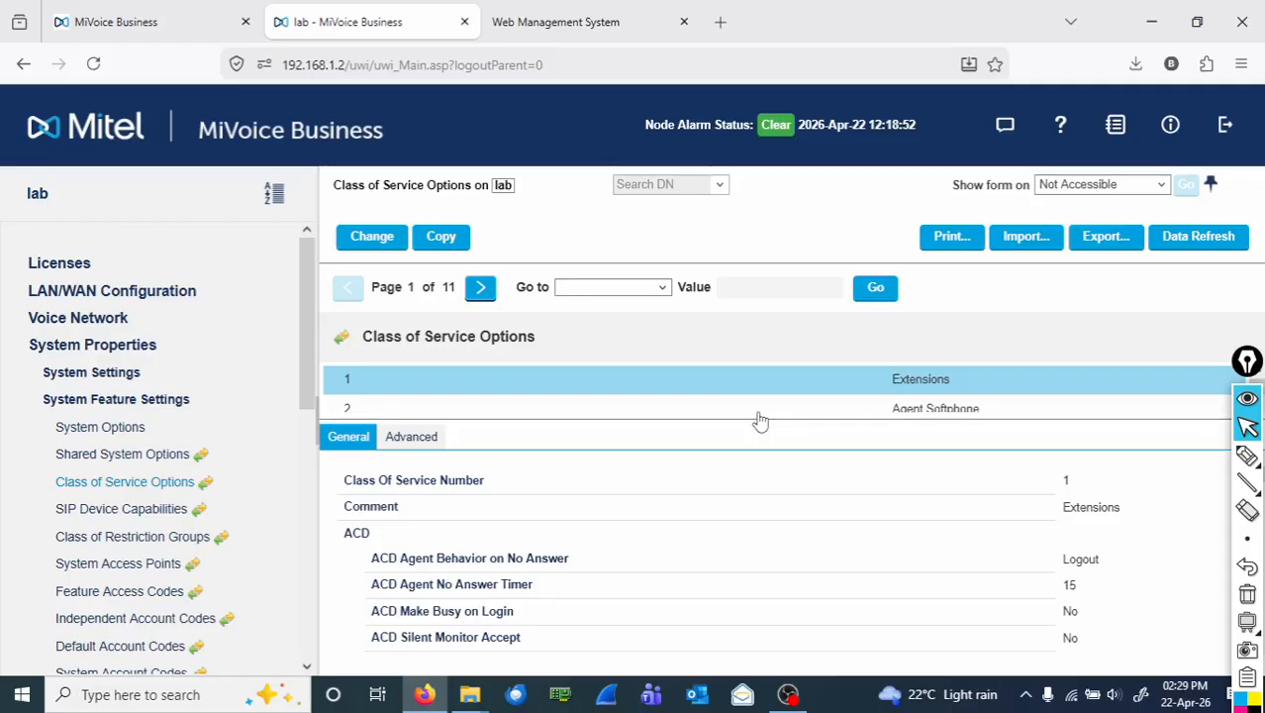
Show the next page of Class of Service entries.
{"action": "left_click", "coordinate": [480, 289]}
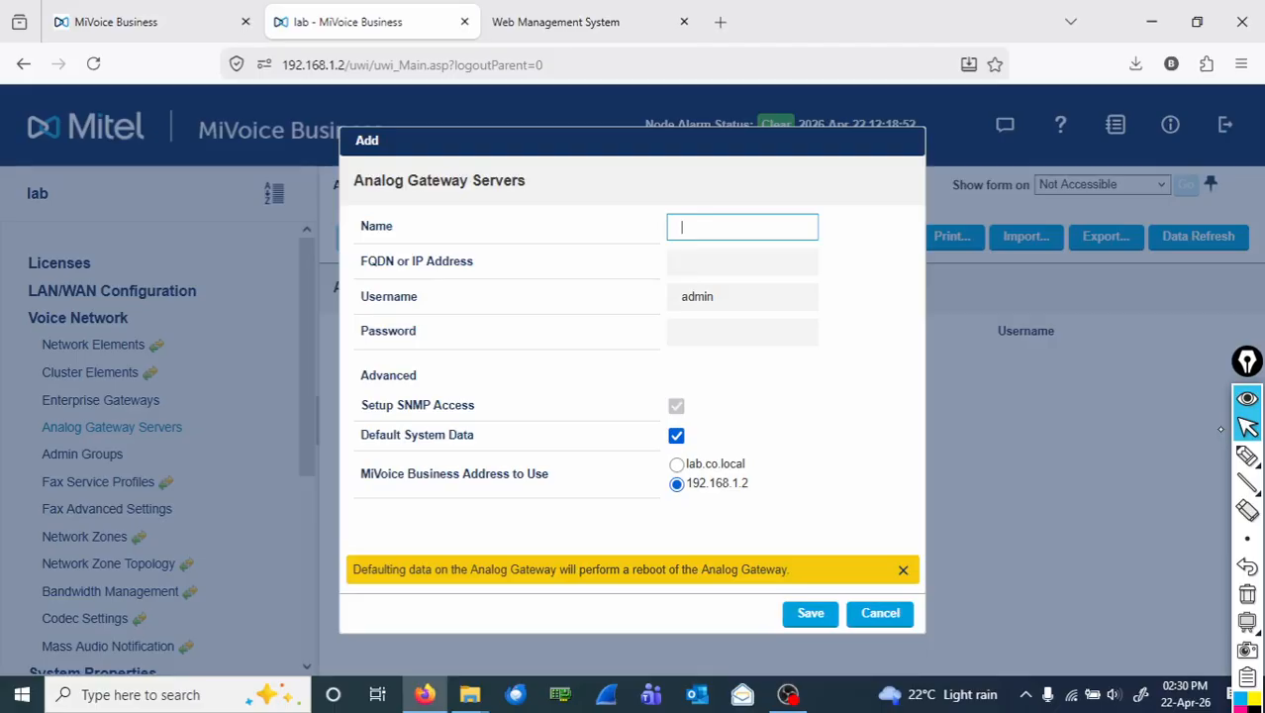
Fill in the gateway name AGW1, address 192.168.1.4 and username admin.
{"action": "type", "text": "AGW1"}
{"action": "key", "text": "Tab"}
{"action": "type", "text": "192.168.1.4"}
{"action": "key", "text": "Tab"}
{"action": "key", "text": "Tab"}
{"action": "type", "text": "admin"}
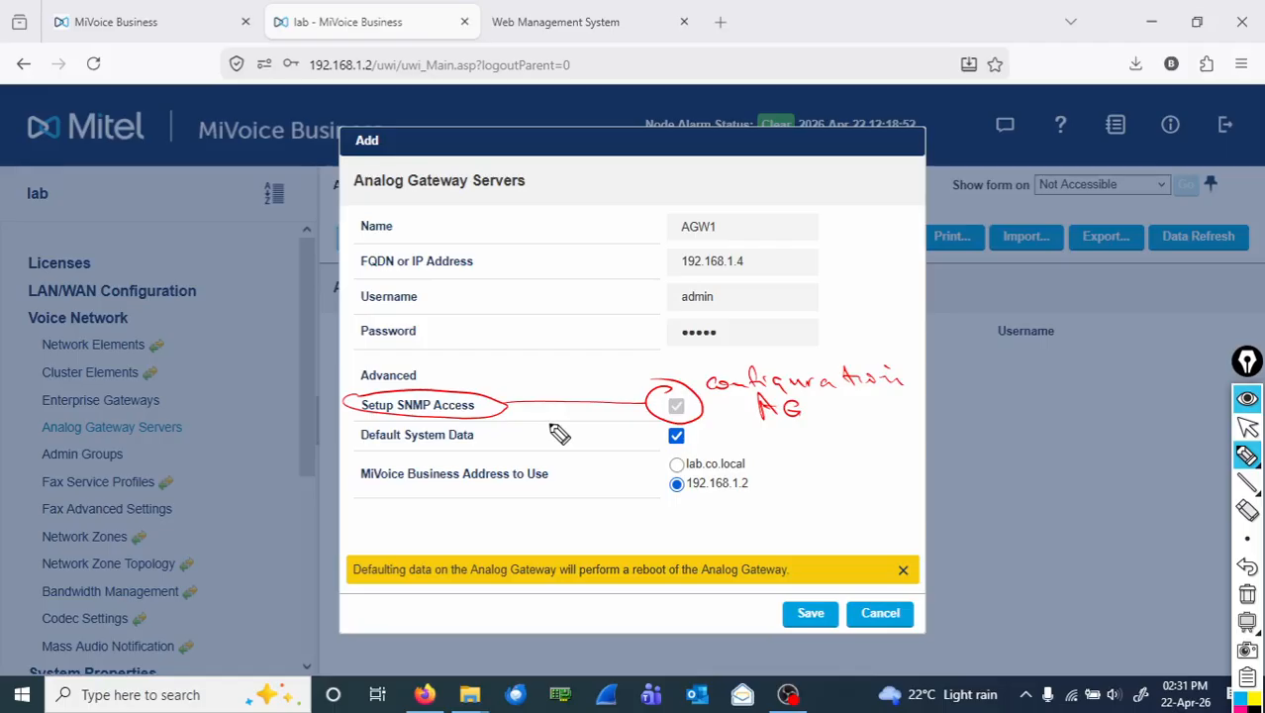
{"action": "left_click_drag", "start_coordinate": [350, 431], "coordinate": [556, 453]}
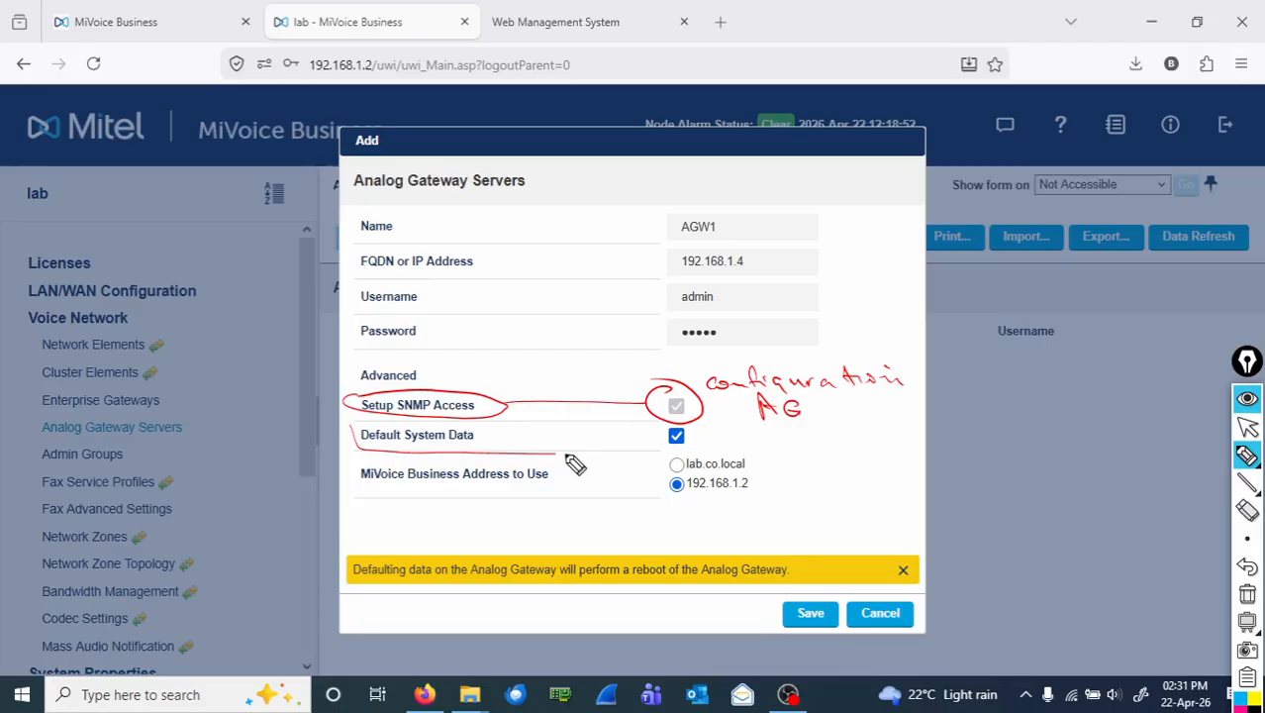
{"action": "left_click_drag", "start_coordinate": [569, 457], "coordinate": [339, 426]}
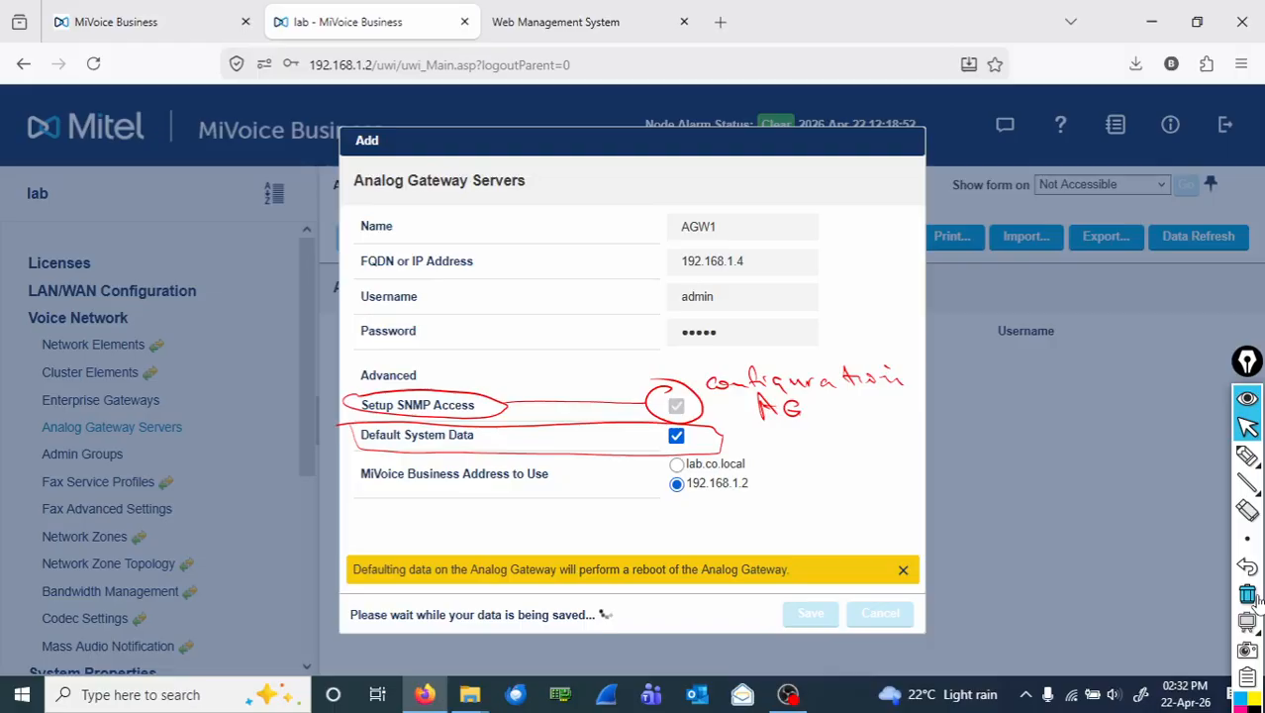
Save the new AGW1 gateway entry at 192.168.1.4.
{"action": "left_click", "coordinate": [1247, 594]}
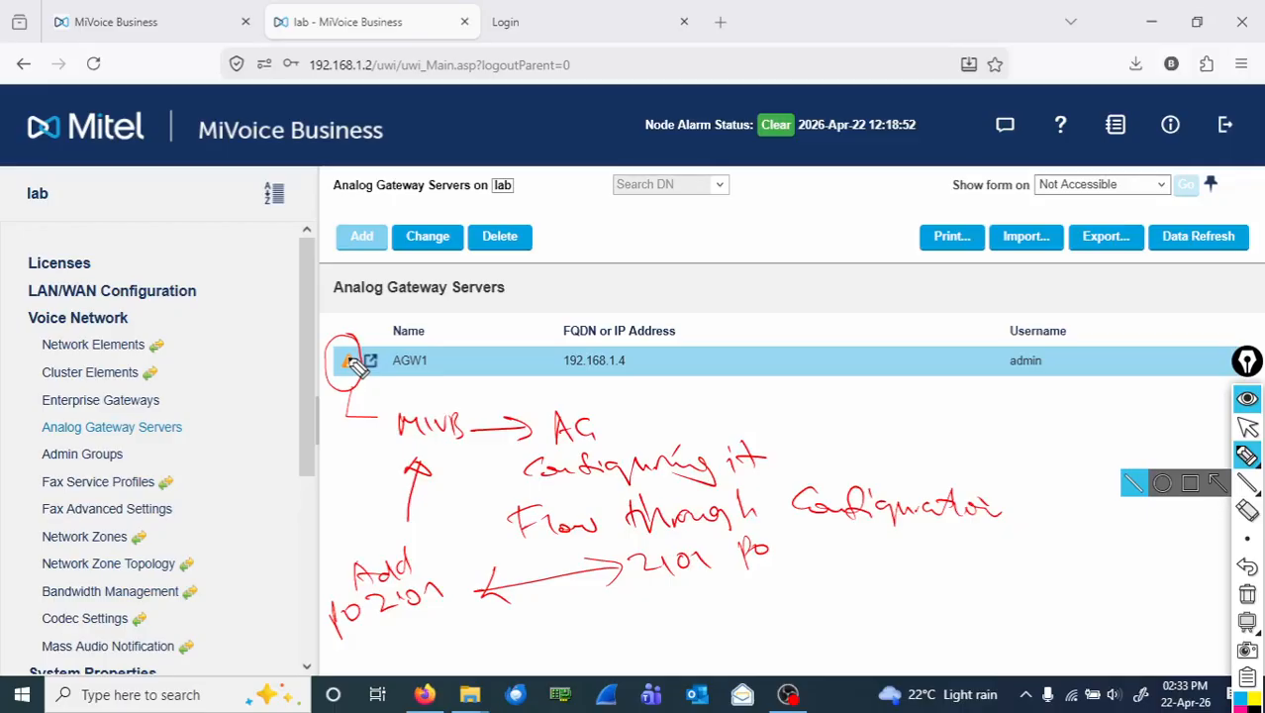
Clear the on-screen annotations and return to normal interaction.
{"action": "left_click", "coordinate": [1247, 426]}
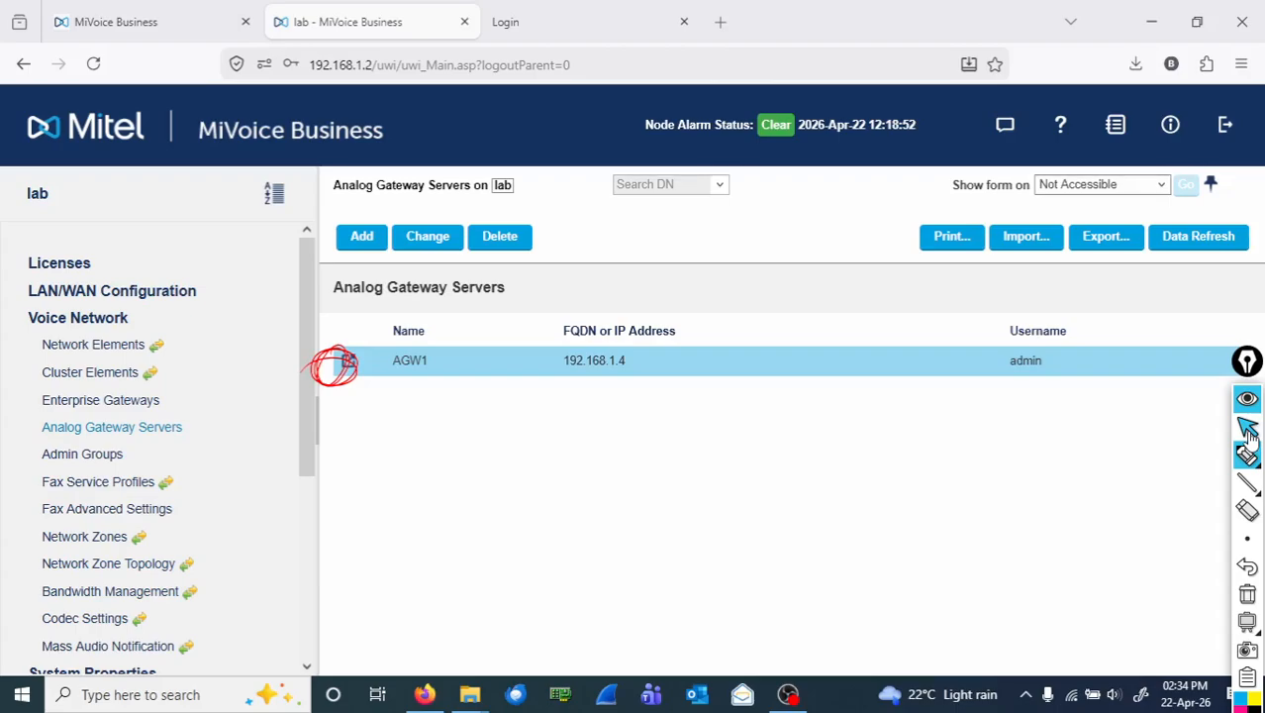
{"action": "left_click", "coordinate": [1248, 427]}
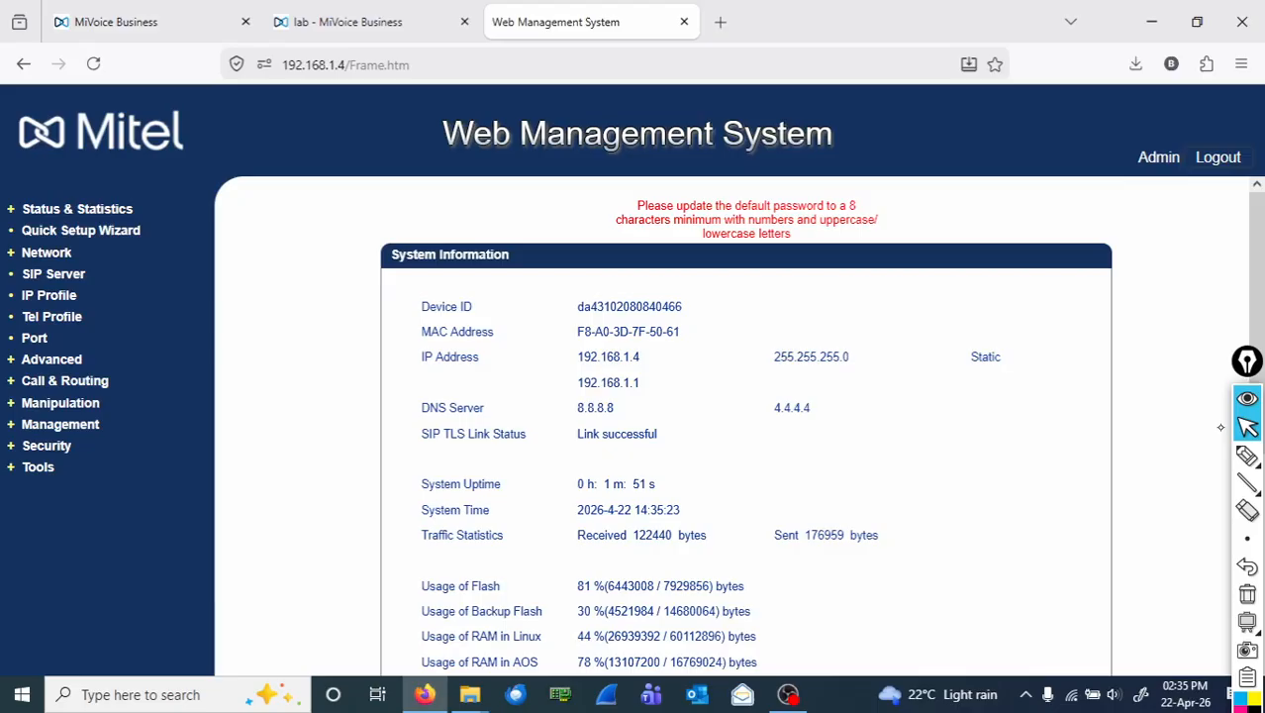
Expand the gateway's Status & Statistics section in the Web Management System.
{"action": "left_click", "coordinate": [77, 209]}
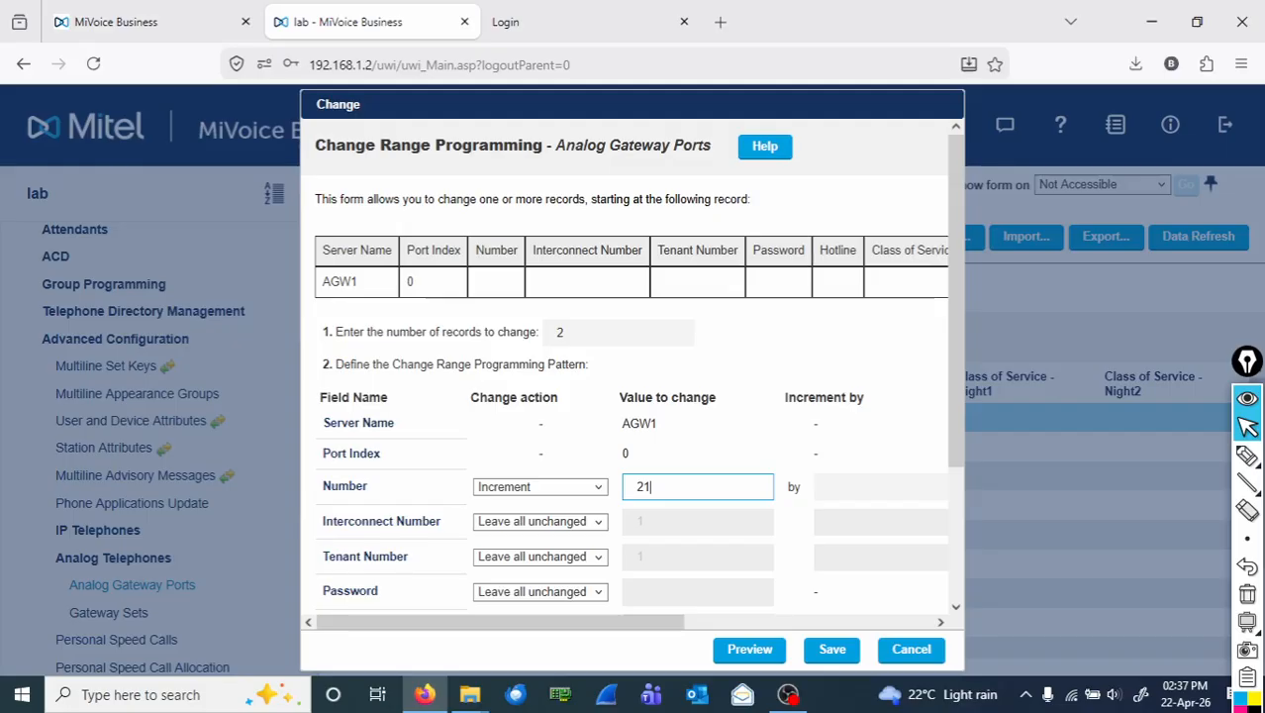
Number the two ports from 2101, incrementing by 1, and save the range changes.
{"action": "type", "text": "01"}
{"action": "left_click", "coordinate": [855, 489]}
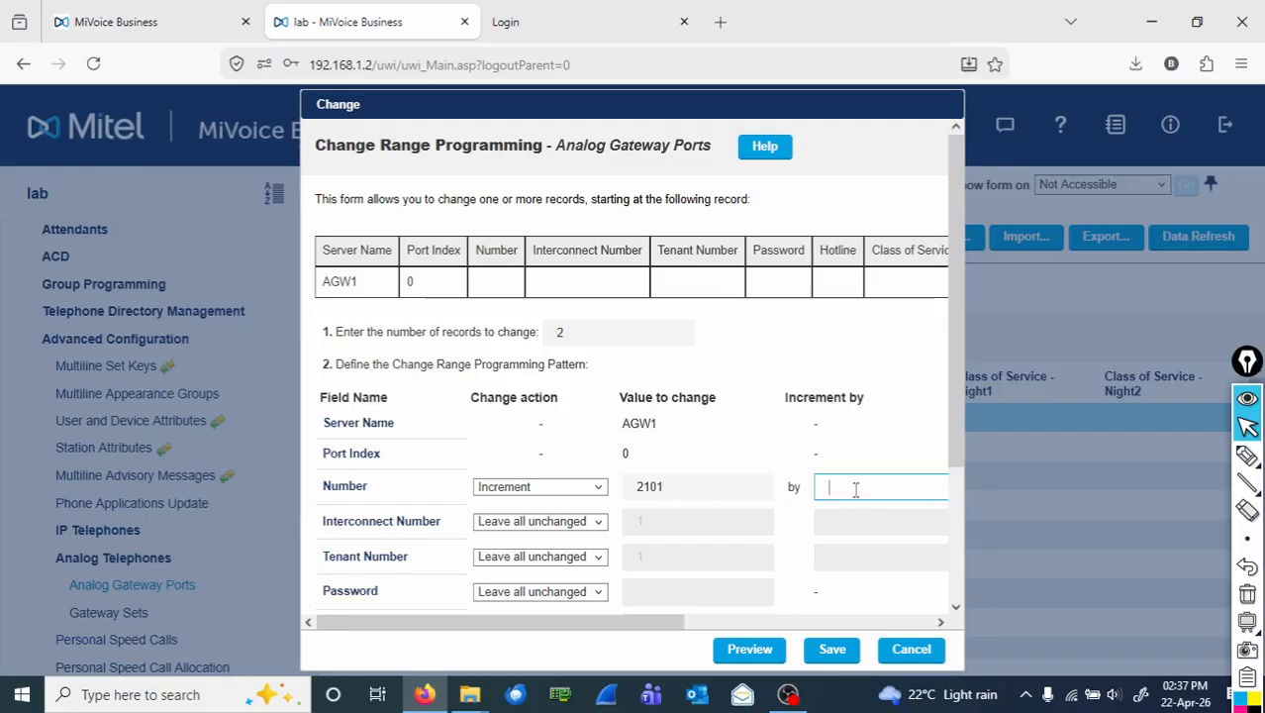
{"action": "type", "text": "1"}
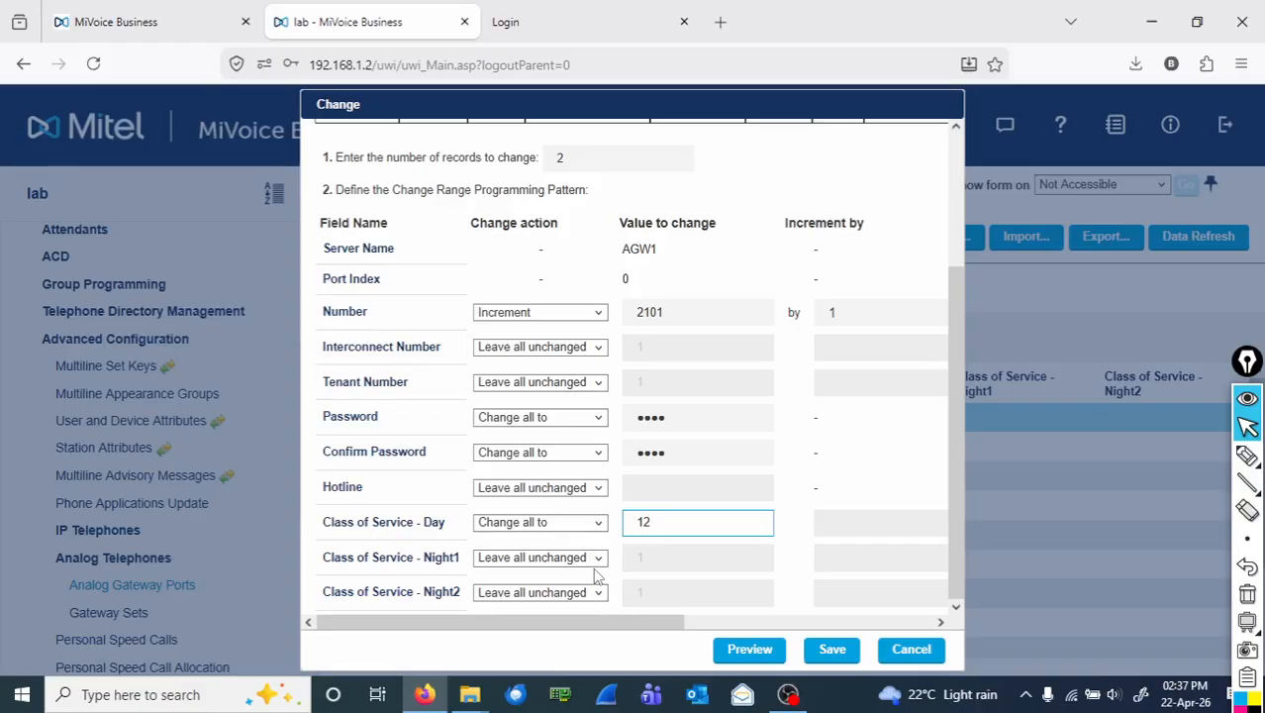
{"action": "left_click", "coordinate": [835, 653]}
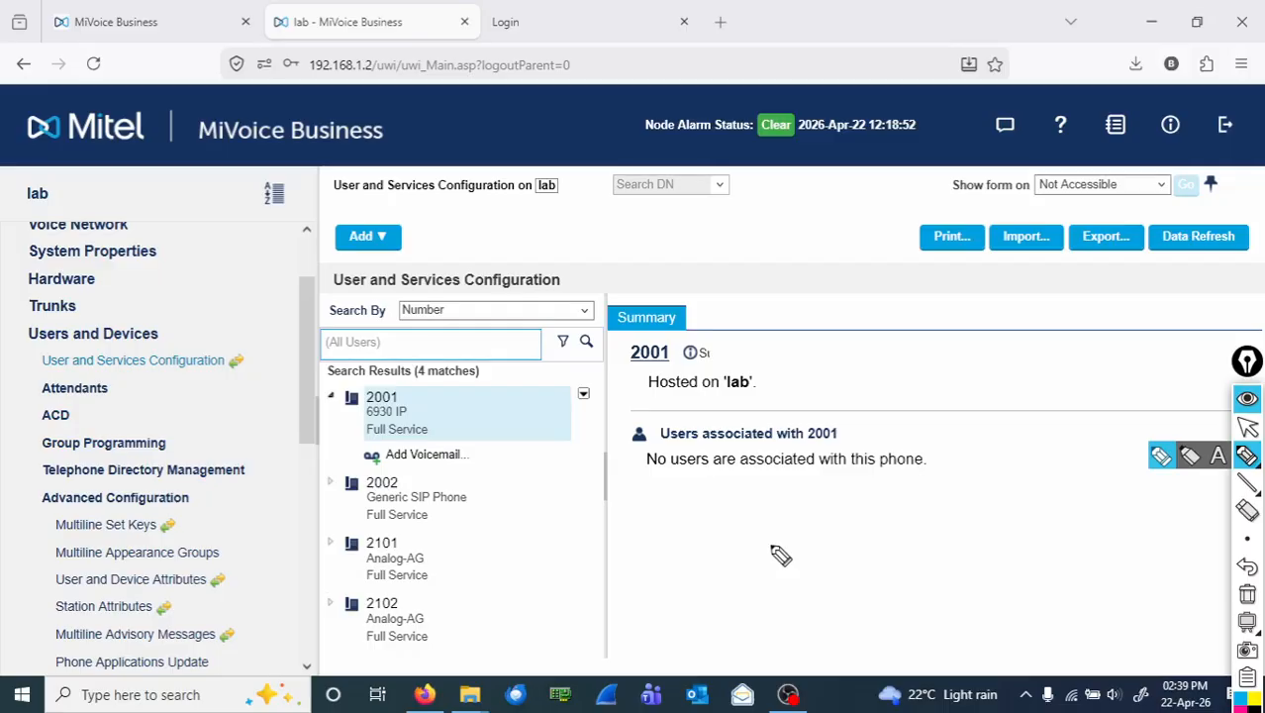
Circle the 2101 and 2102 Analog-AG entries in the user list.
{"action": "left_click_drag", "start_coordinate": [326, 525], "coordinate": [315, 576]}
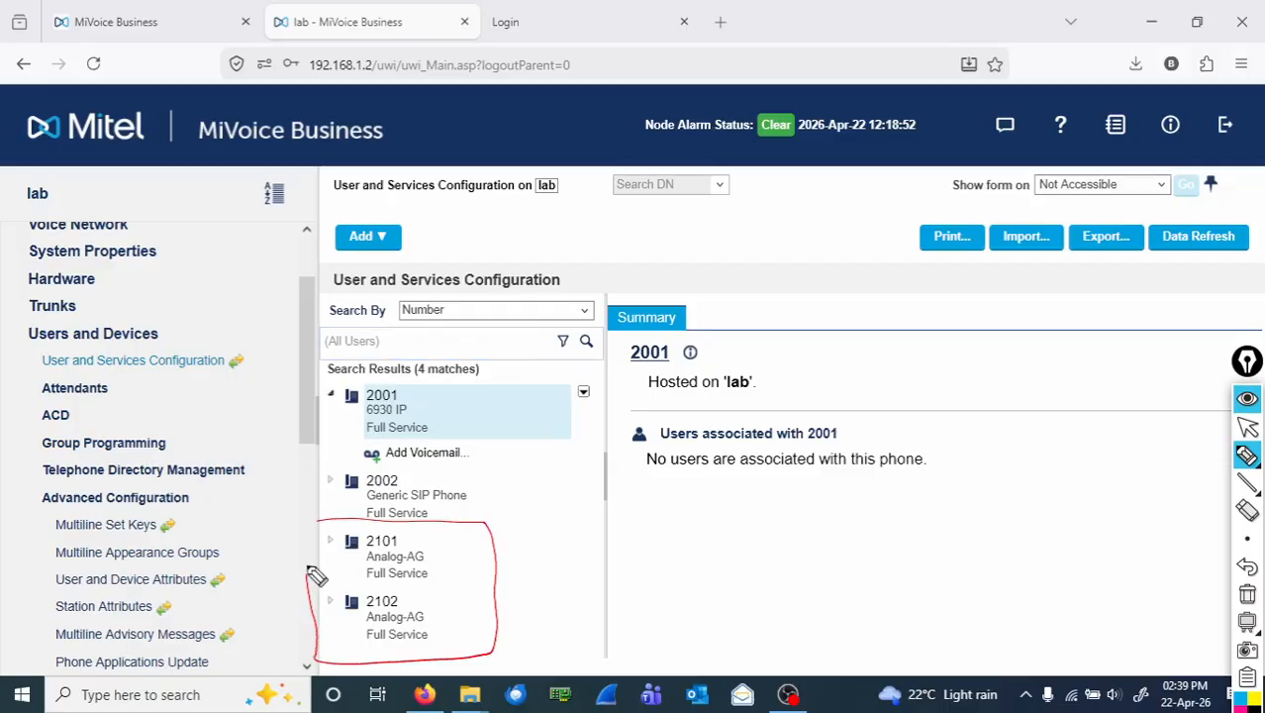